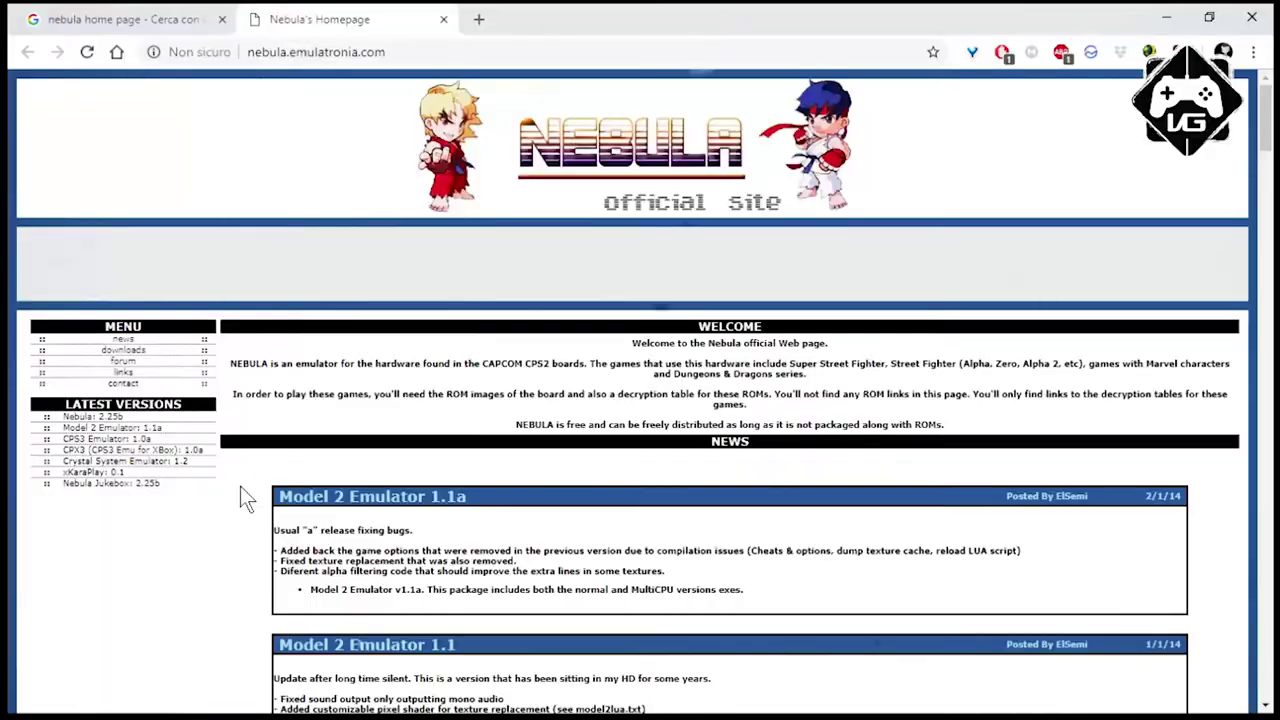
Download the Model 2 Emulator v1.1a package and extract the m2emulator.zip archive.
left_click(354, 593)
left_click(110, 692)
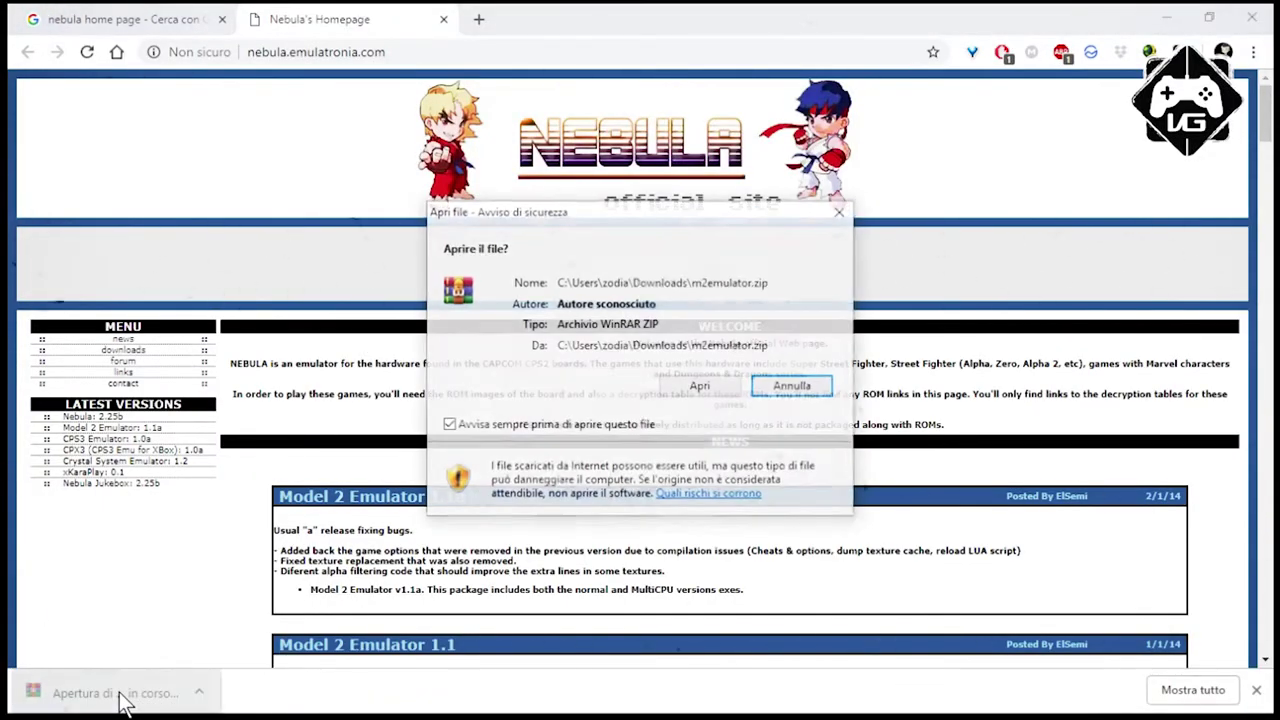
left_click(697, 390)
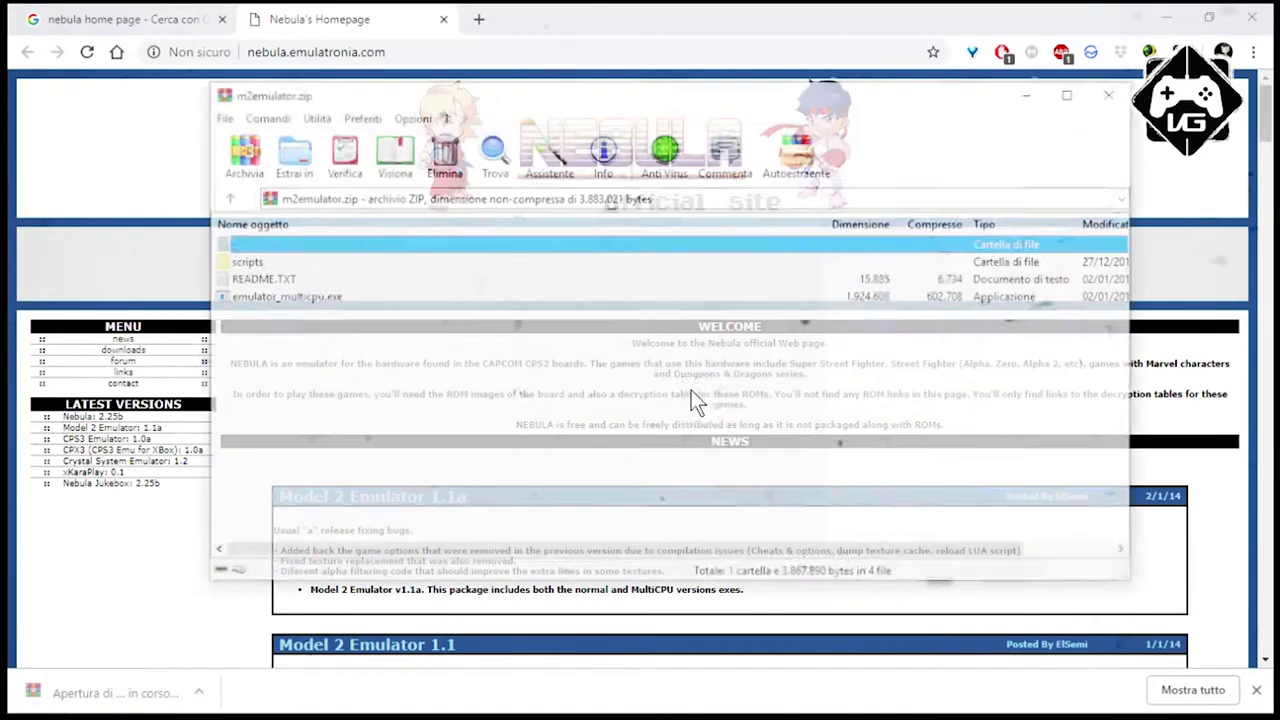
left_click(289, 160)
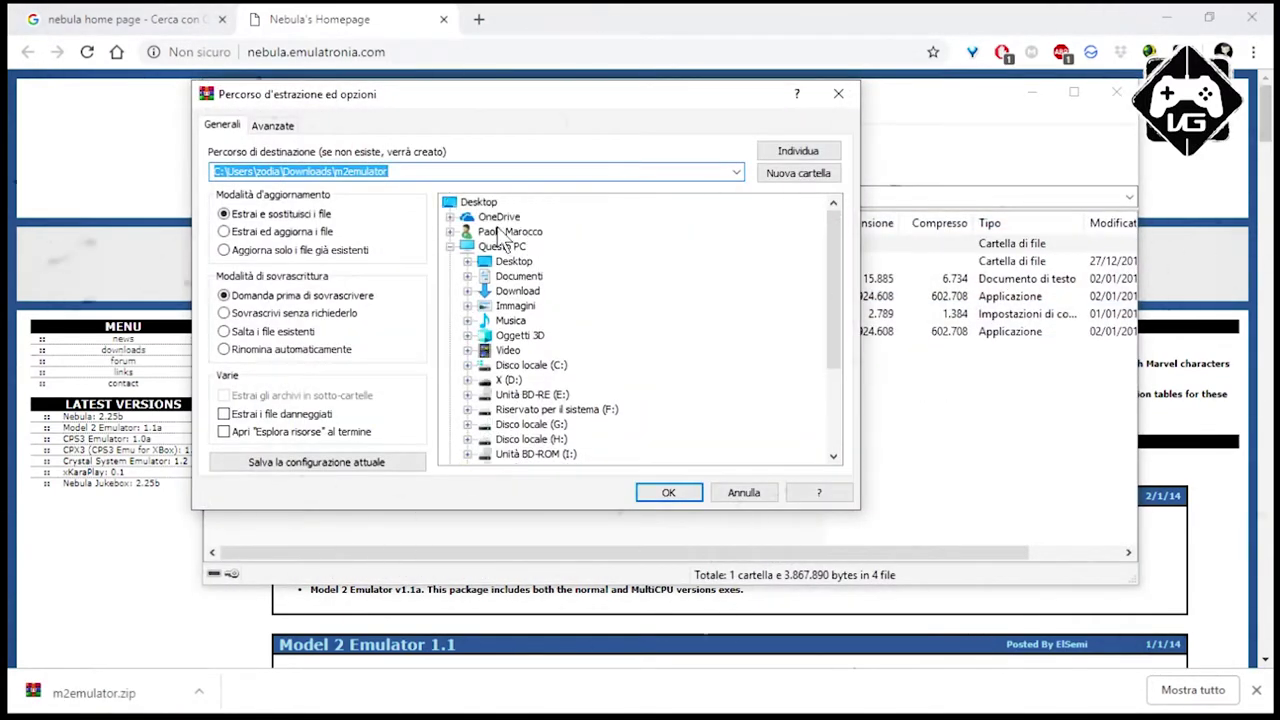
left_click(812, 173)
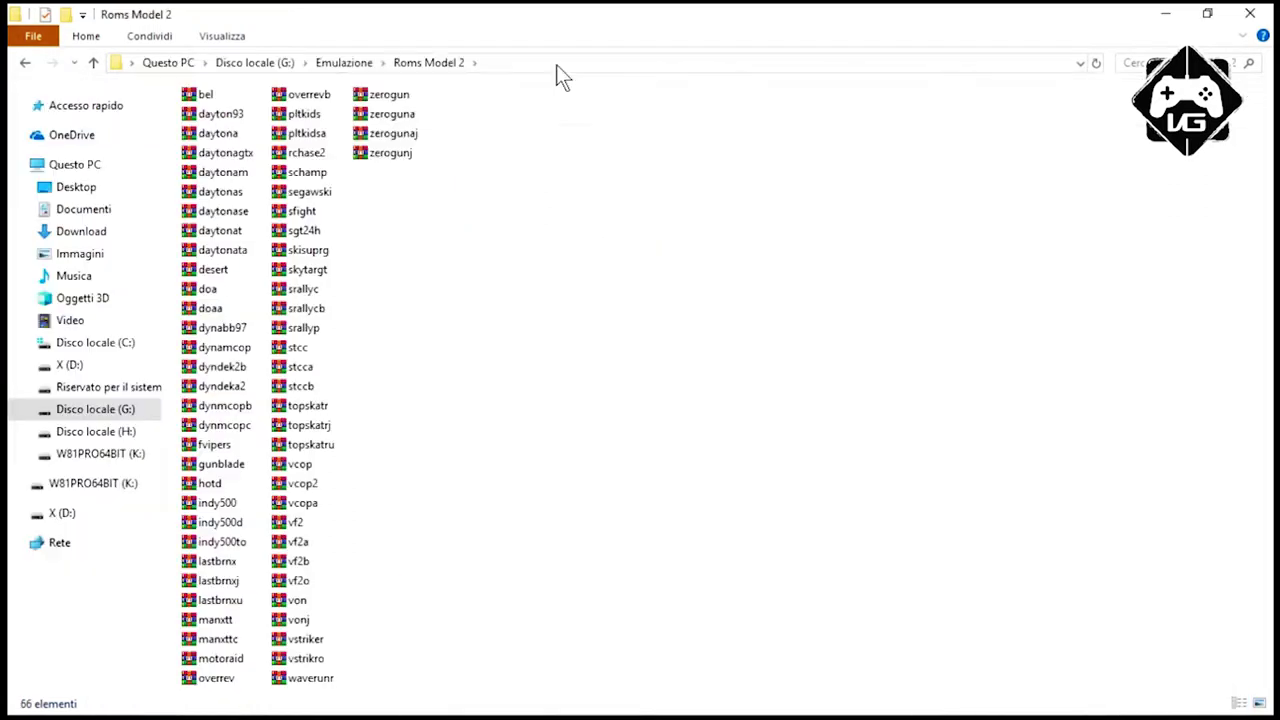
Copy the path of the ROM folder G:\Emulazione\Roms Model 2.
left_click(556, 64)
key("ctrl+c")
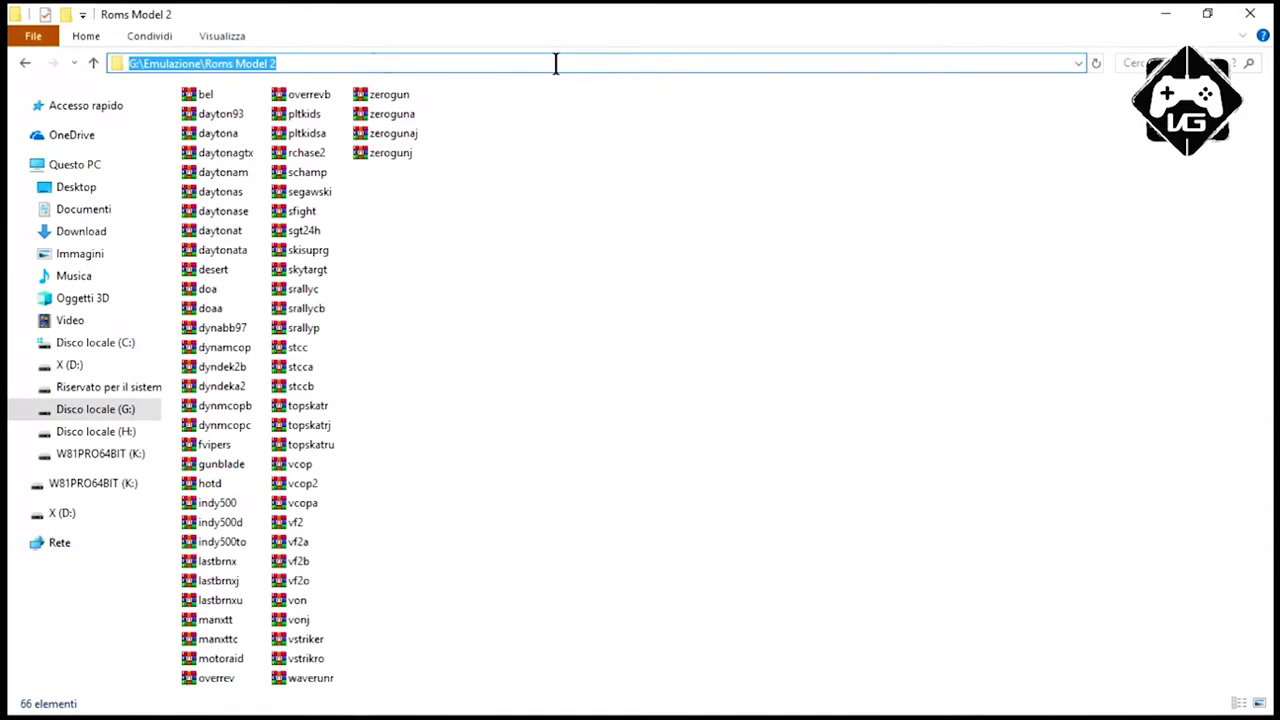
right_click(230, 66)
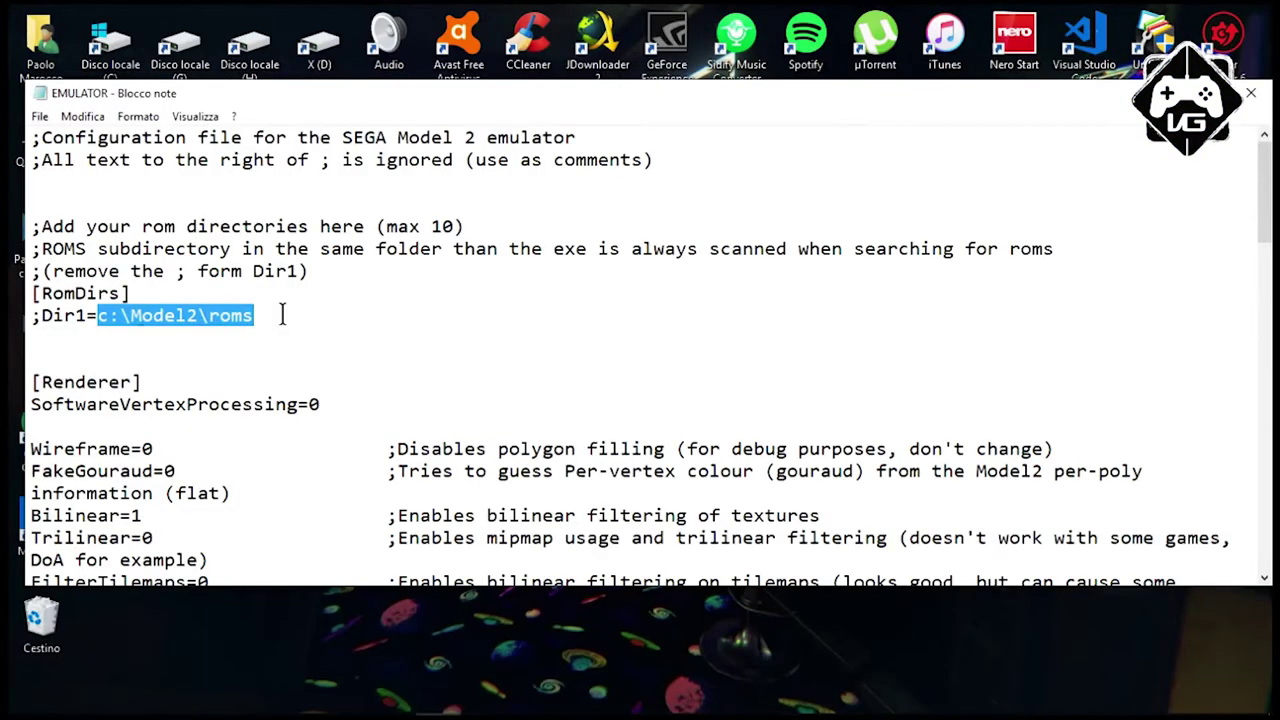
In EMULATOR.INI, set Dir1 under [RomDirs] to G:\Emulazione\Roms Model 2 and uncomment the line.
key("Delete")
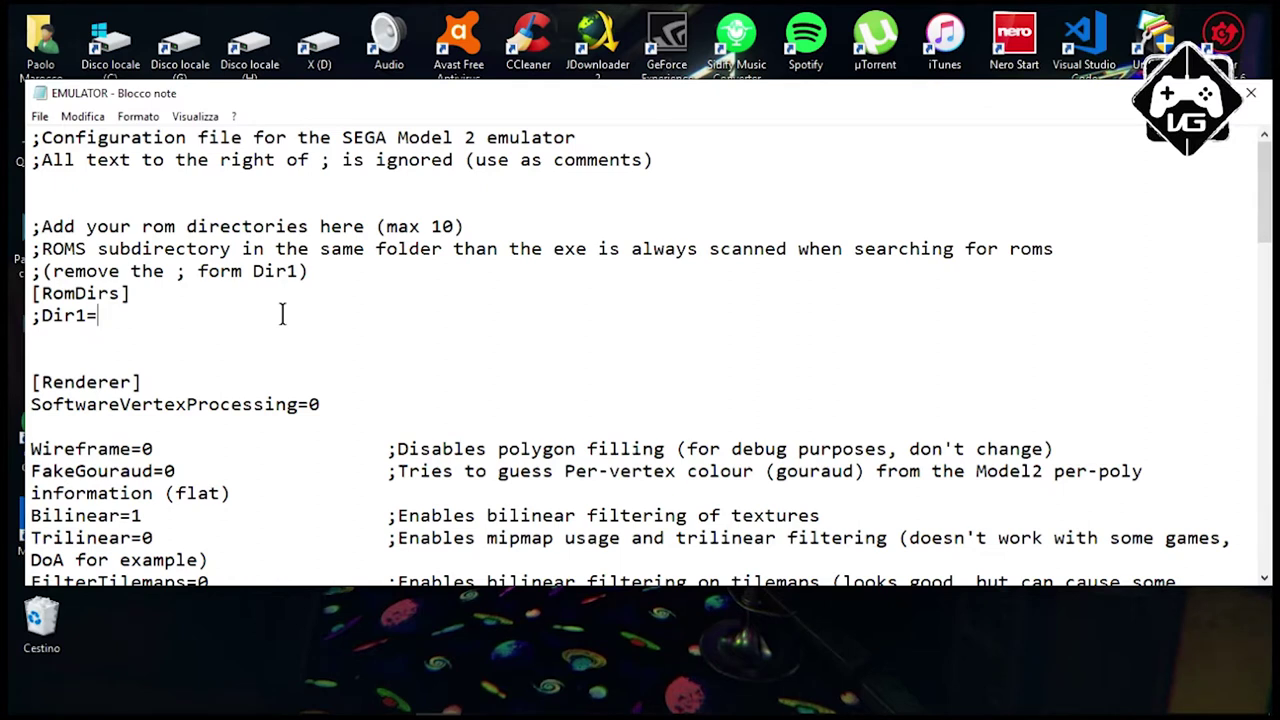
key("ctrl+v")
key("Home")
key("Delete")
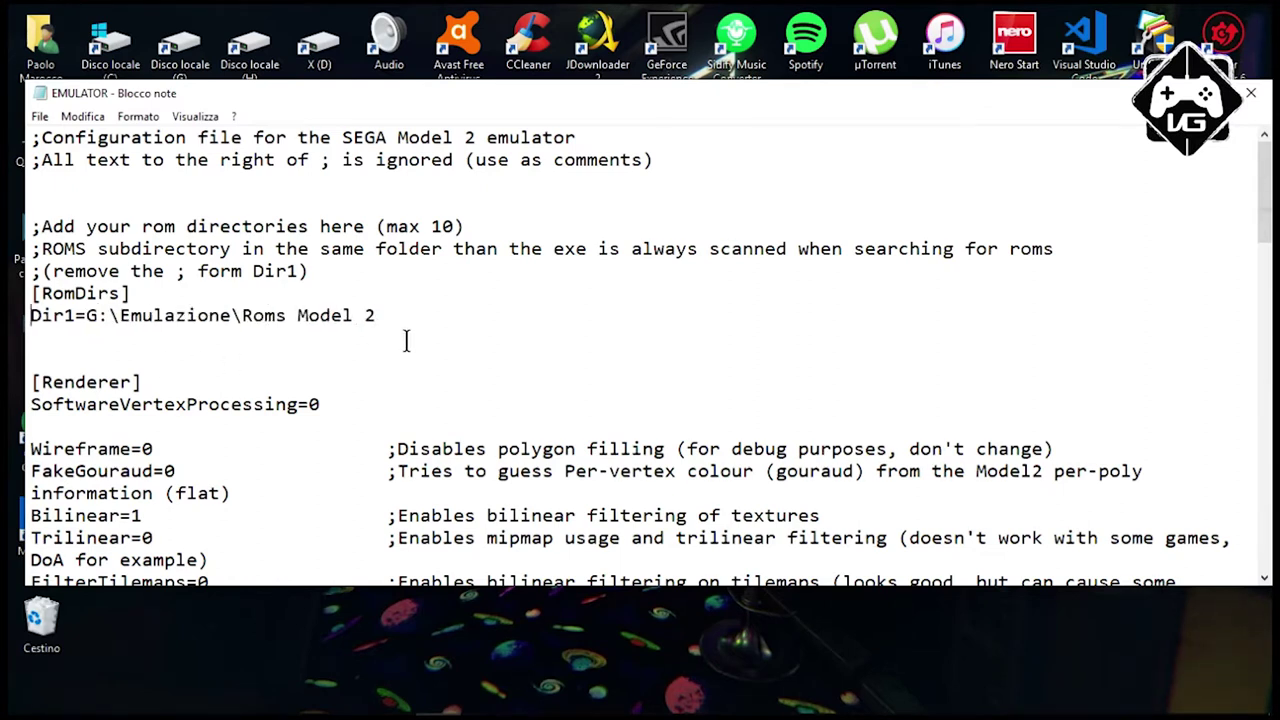
Set Trilinear to 1 and ForceSync to 1 in the [Renderer] section.
scroll(406, 341, "down", 3)
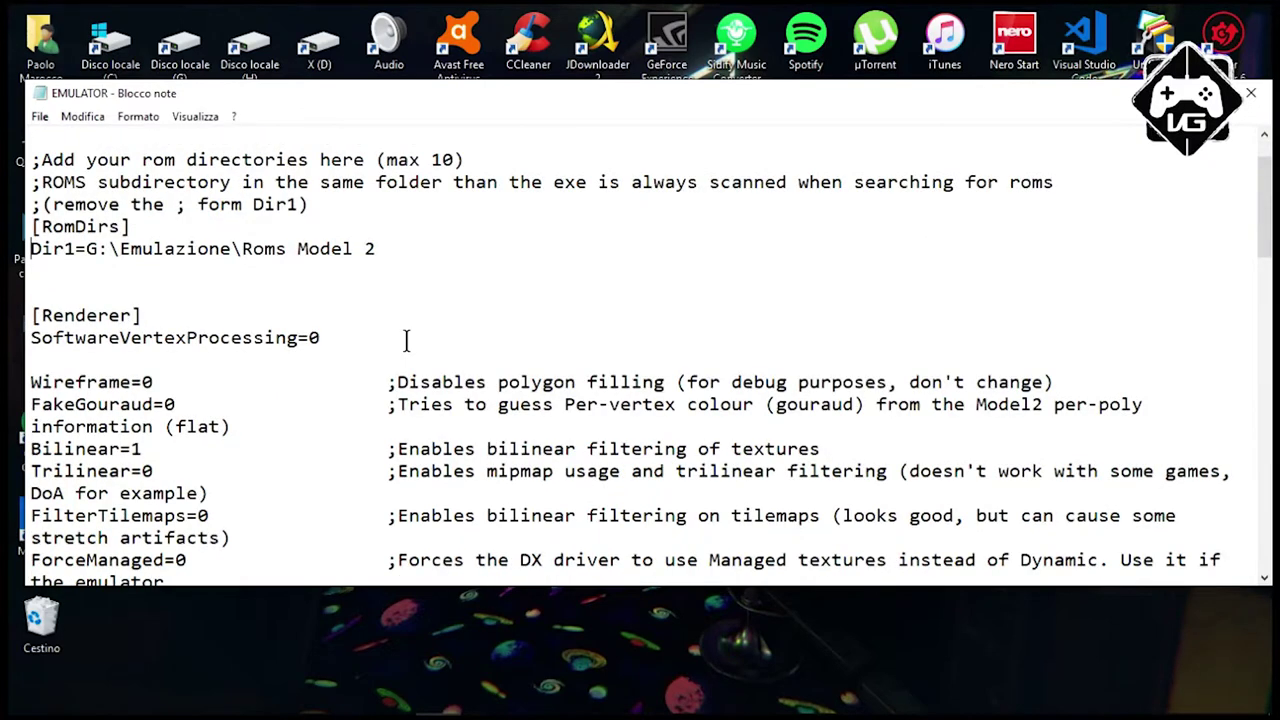
left_click_drag(143, 338, 153, 338)
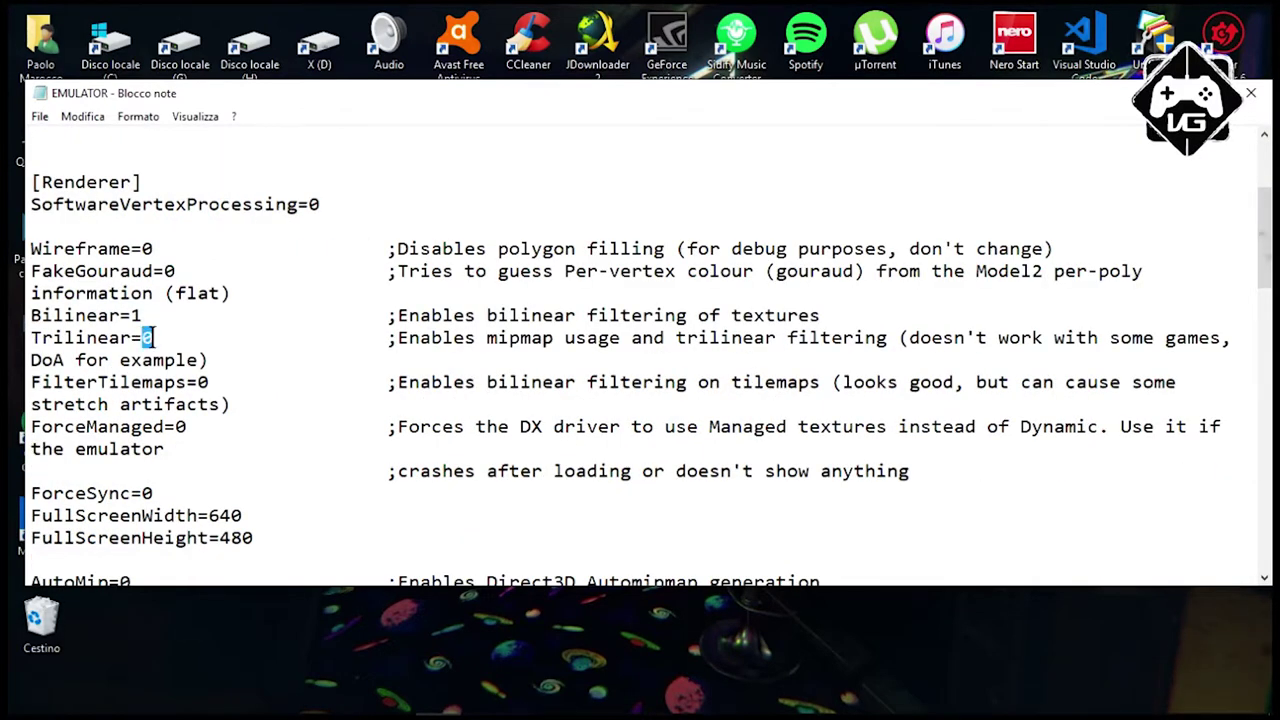
type("1")
scroll(260, 372, "down", 1)
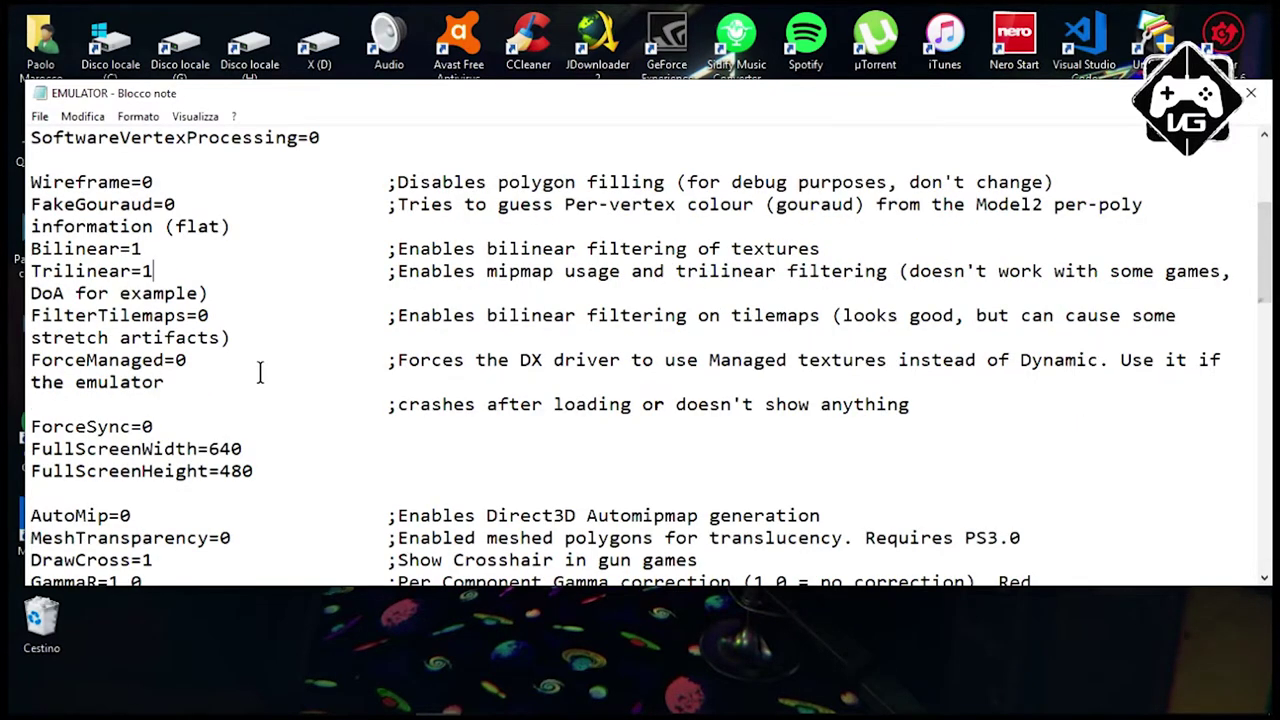
double_click(148, 426)
type("1")
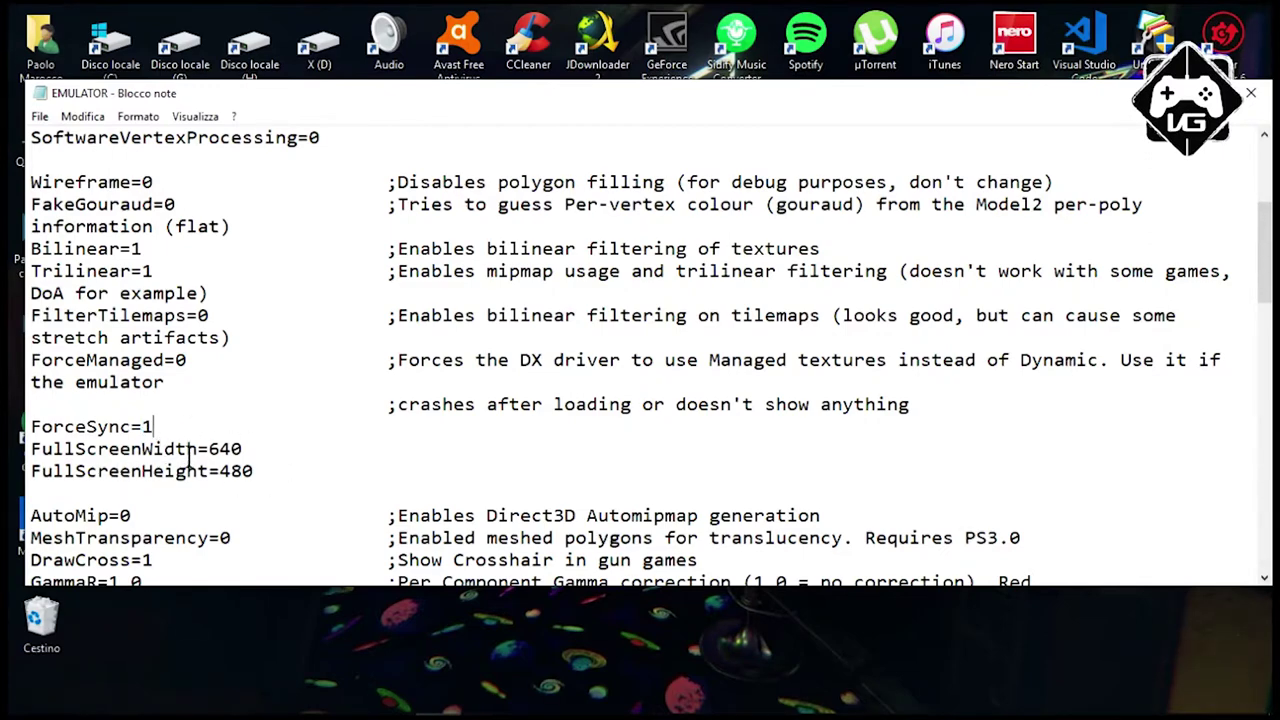
Set FullScreenWidth to 1366 and FullScreenHeight to 768.
double_click(236, 449)
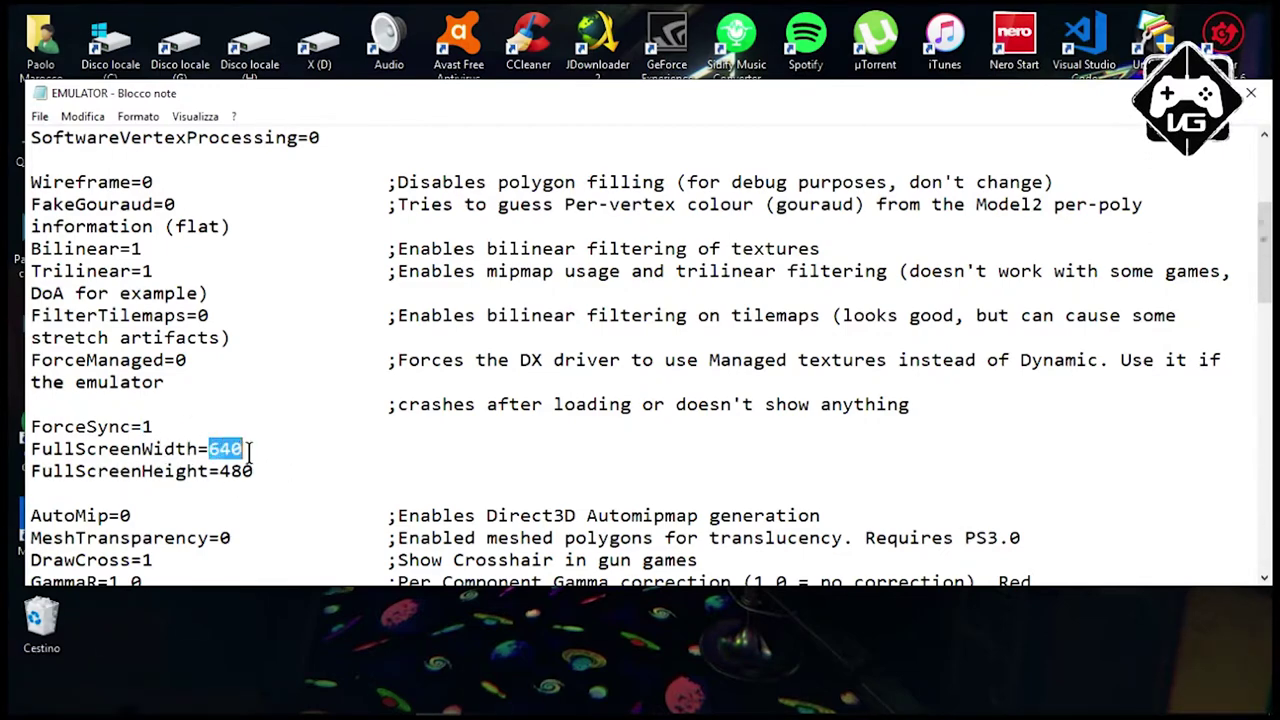
type("1366")
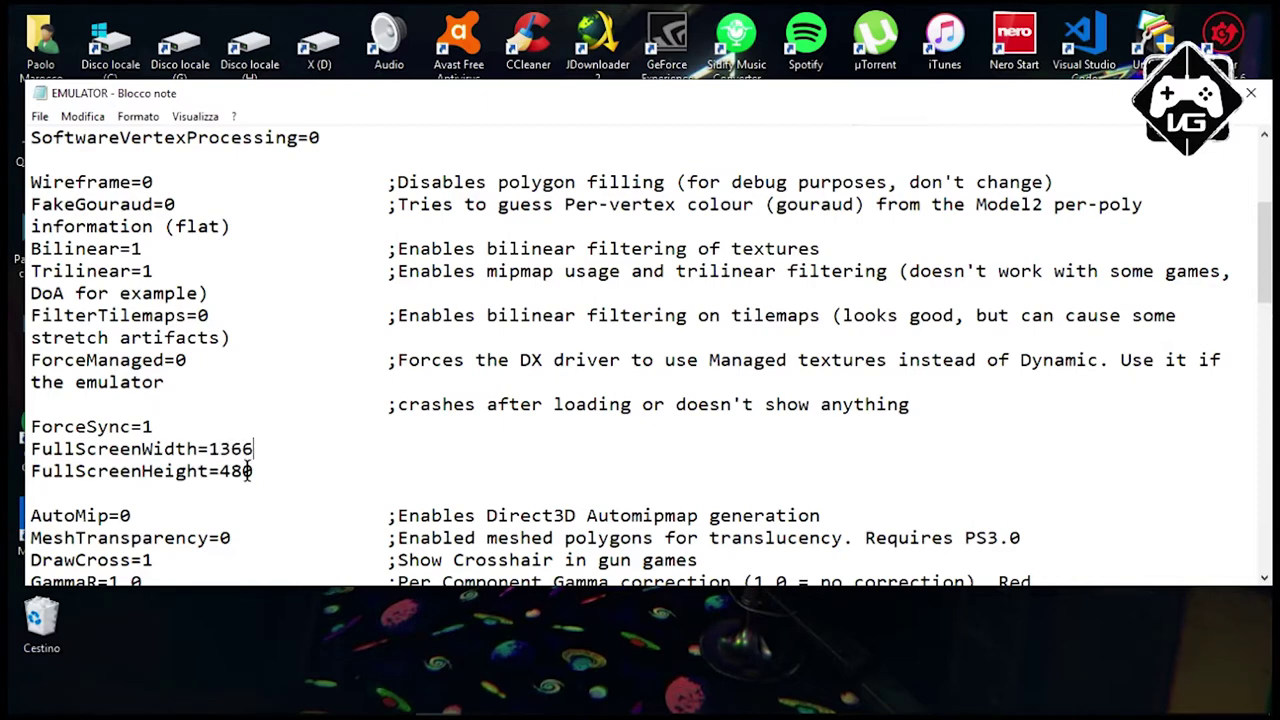
left_click_drag(221, 474, 253, 474)
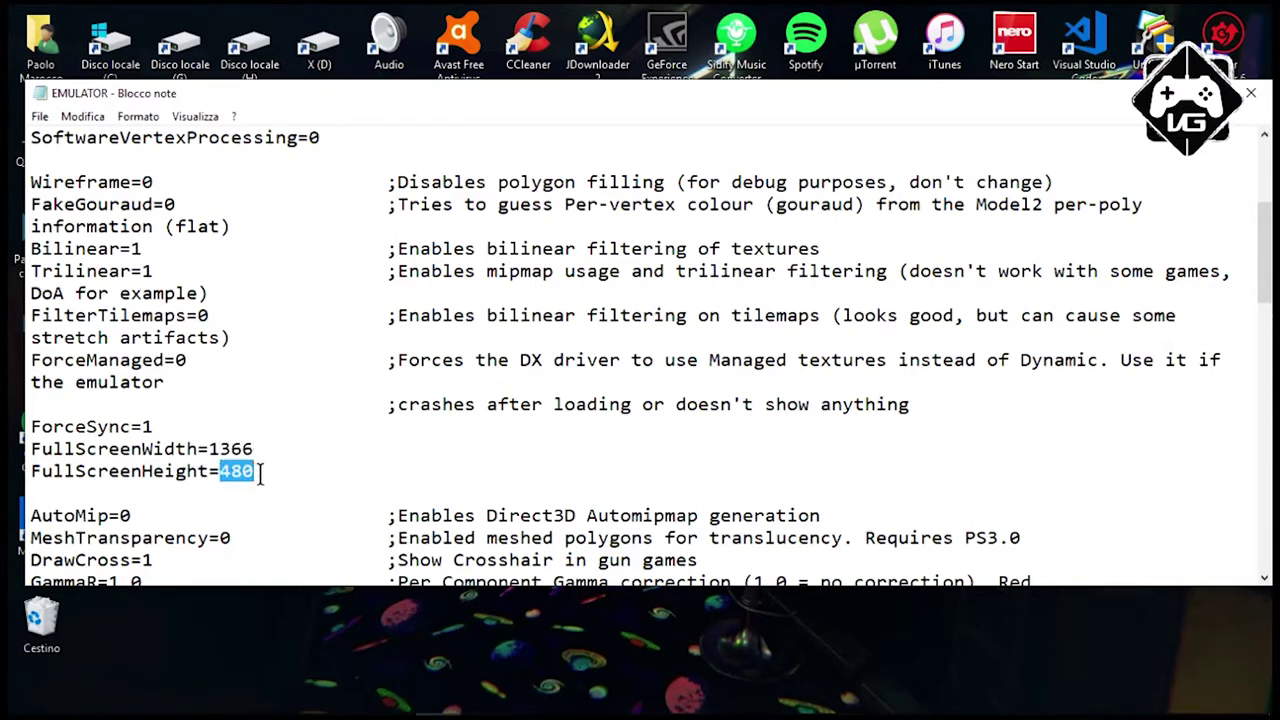
type("768")
Set WideScreenWindow to 2, then close EMULATOR.INI and save its changes.
scroll(250, 470, "down", 3)
double_click(226, 471)
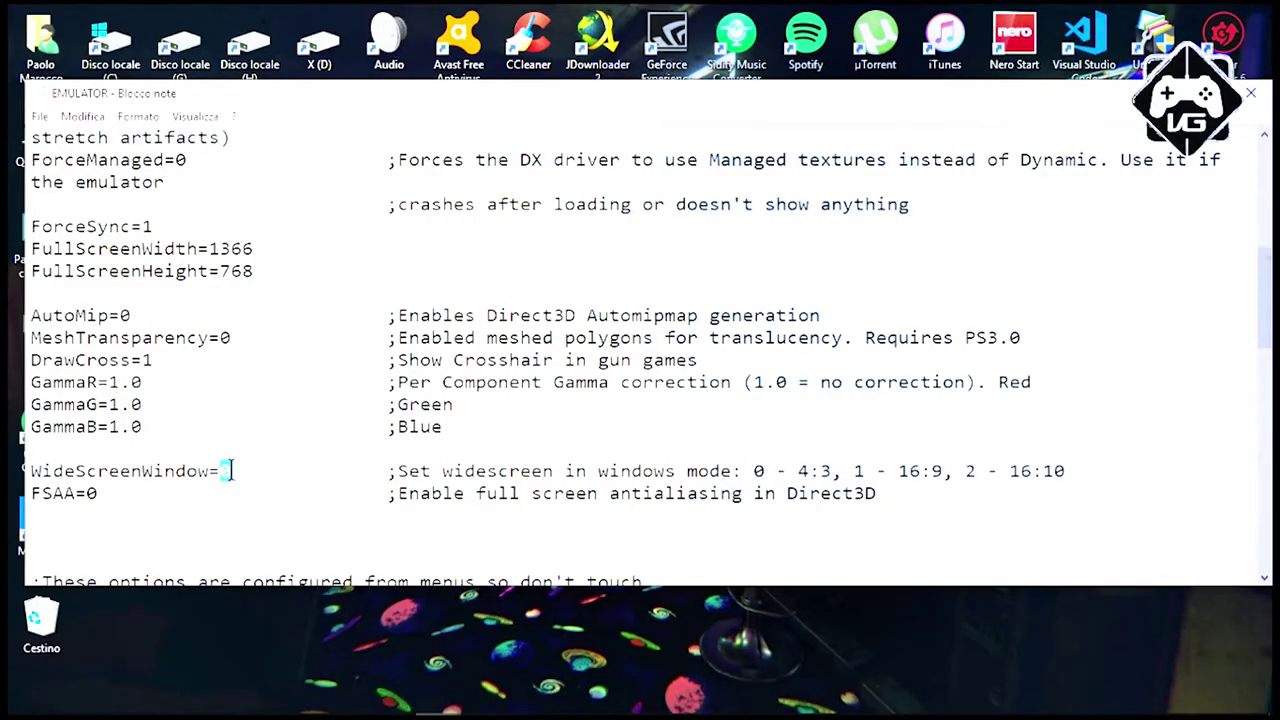
type("1")
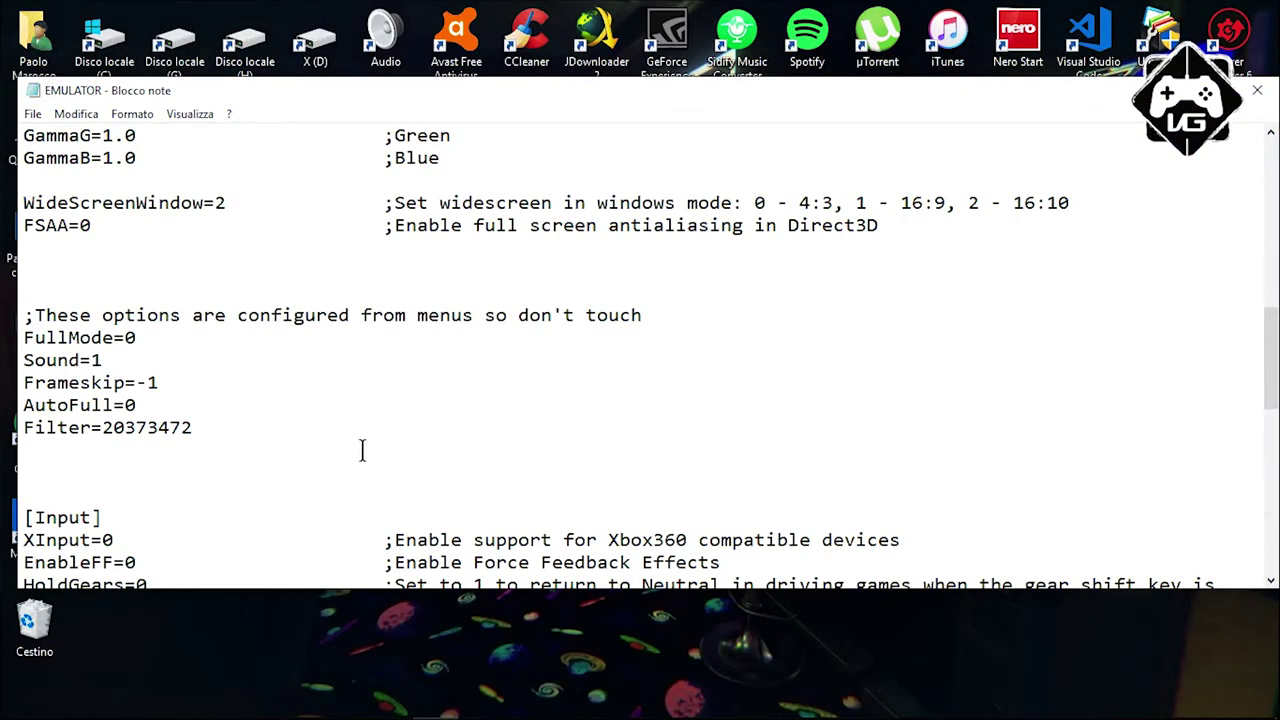
left_click(1257, 90)
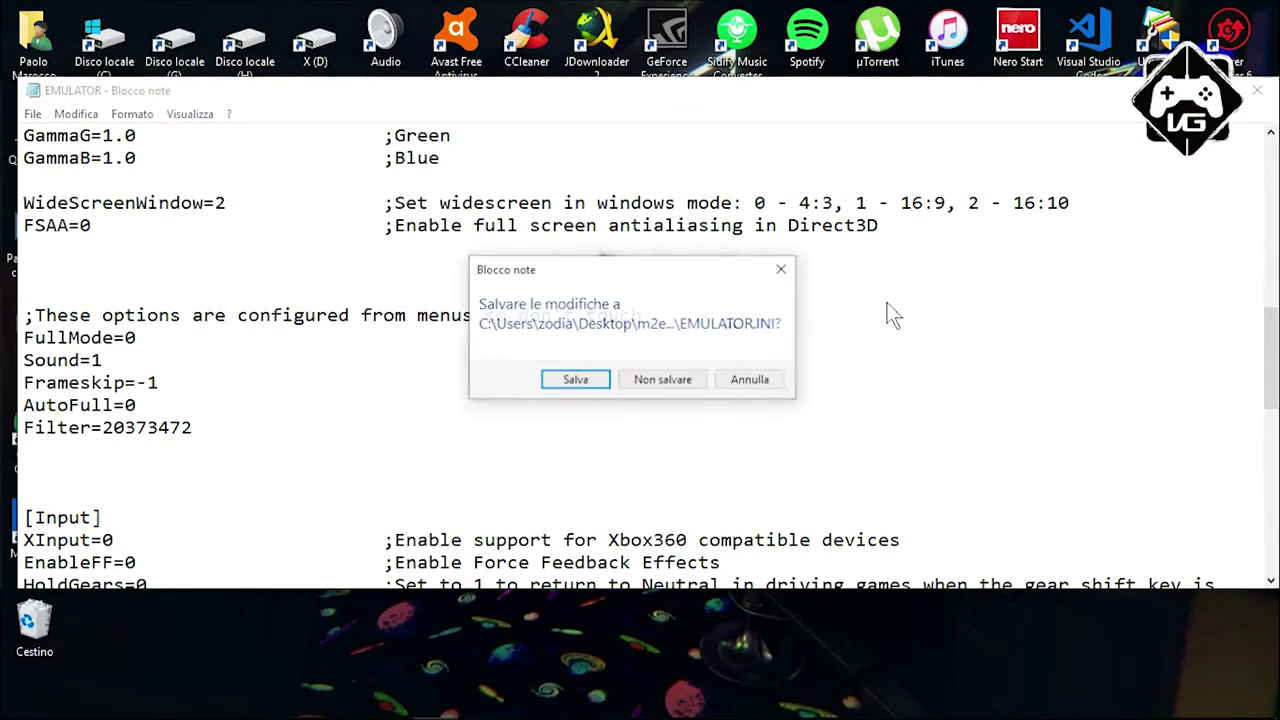
left_click(575, 381)
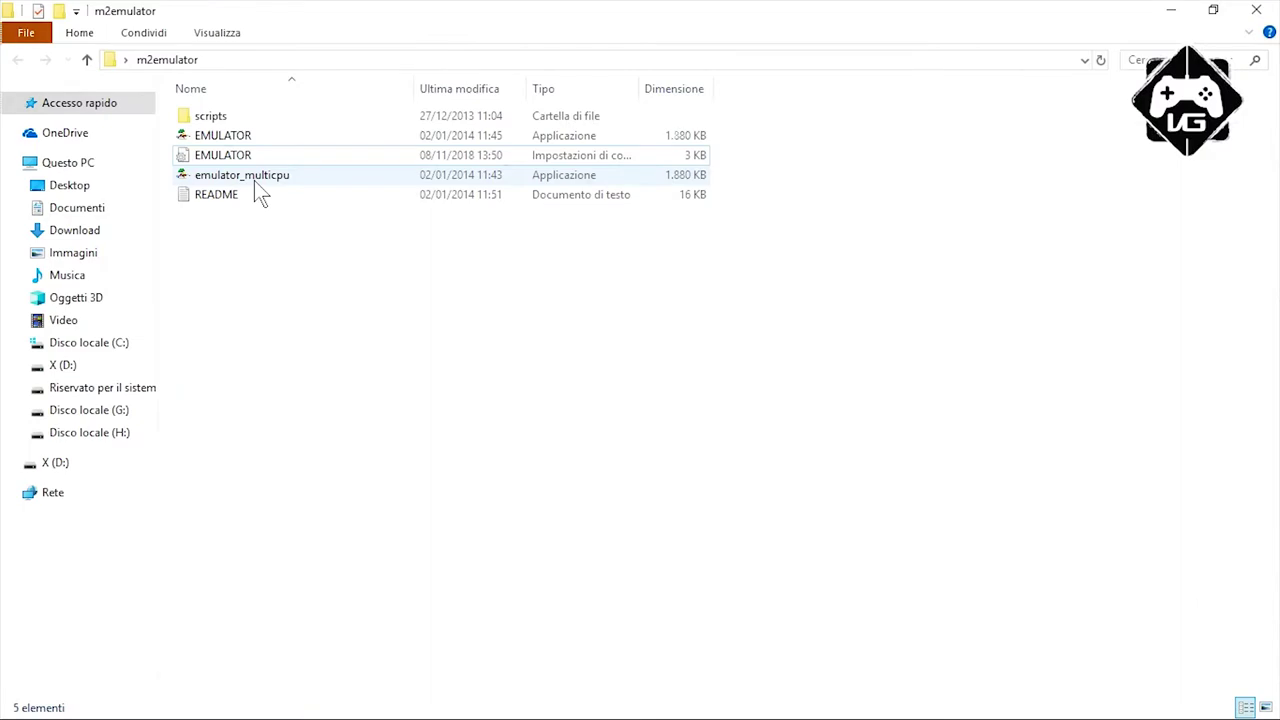
Launch emulator_multicpu from the m2emulator folder and load the Virtua Fighter 2.1 ROM.
double_click(255, 180)
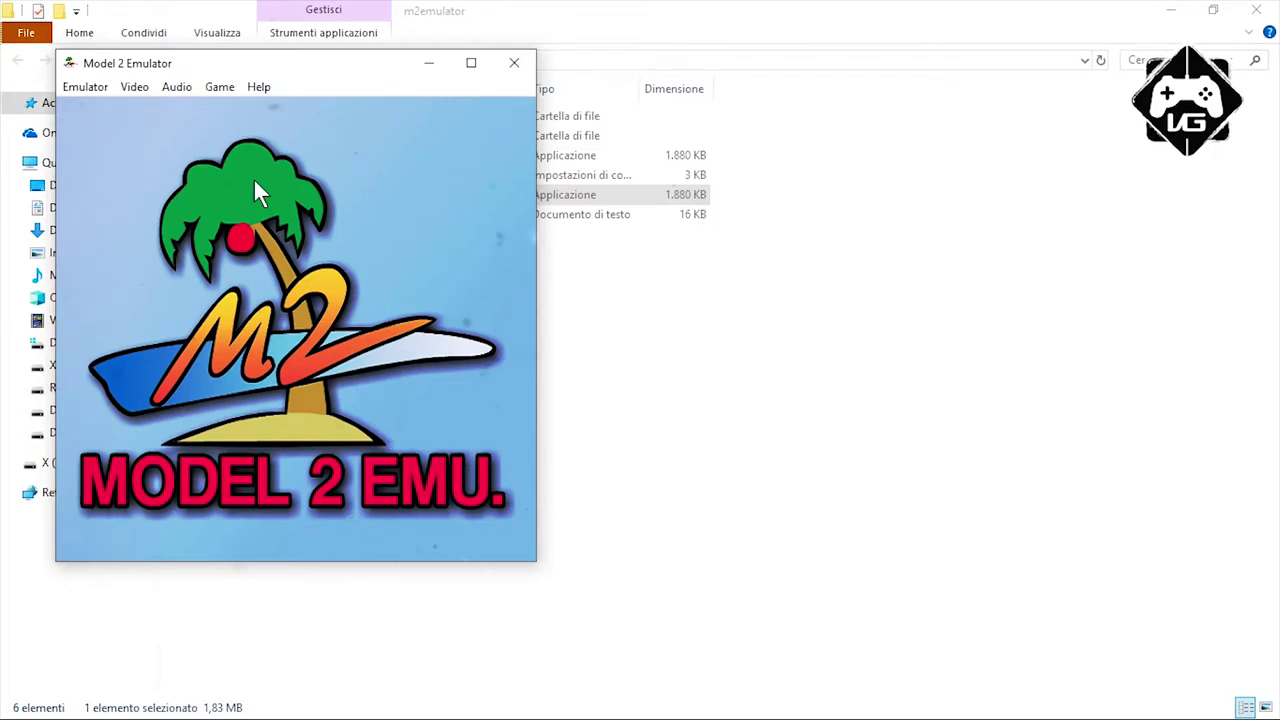
left_click(88, 88)
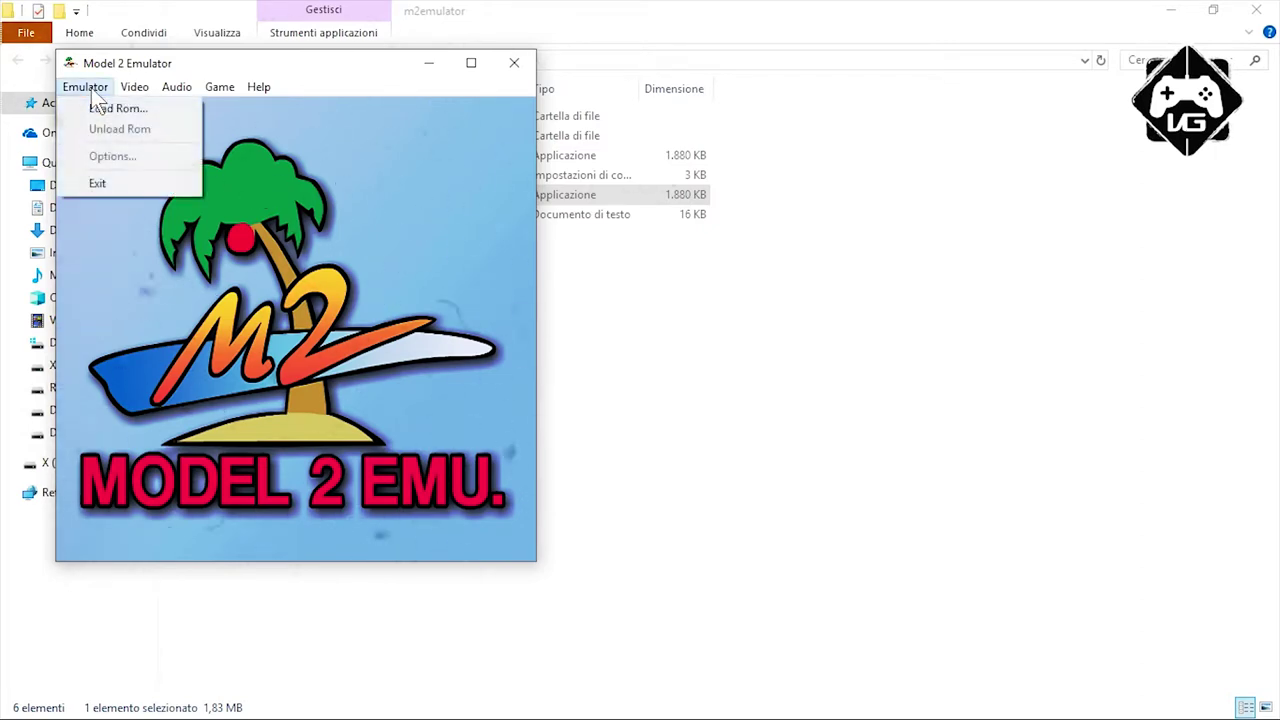
left_click(102, 110)
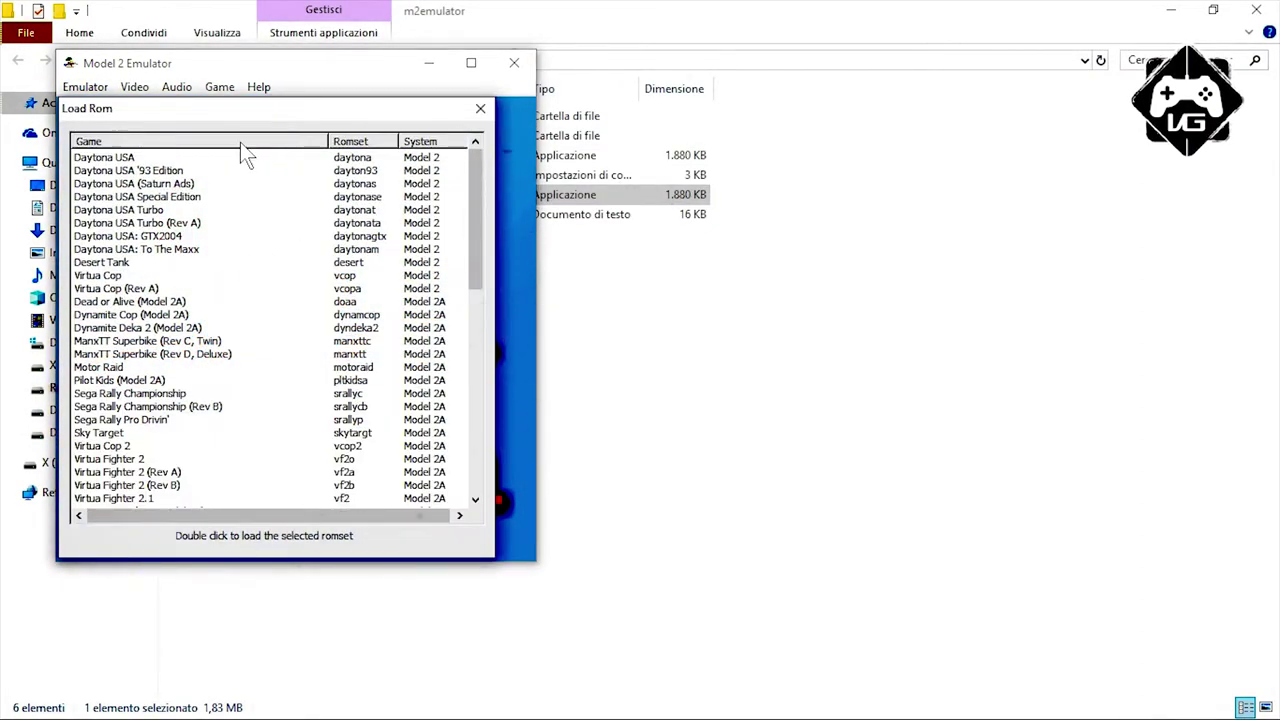
scroll(243, 327, "down", 10)
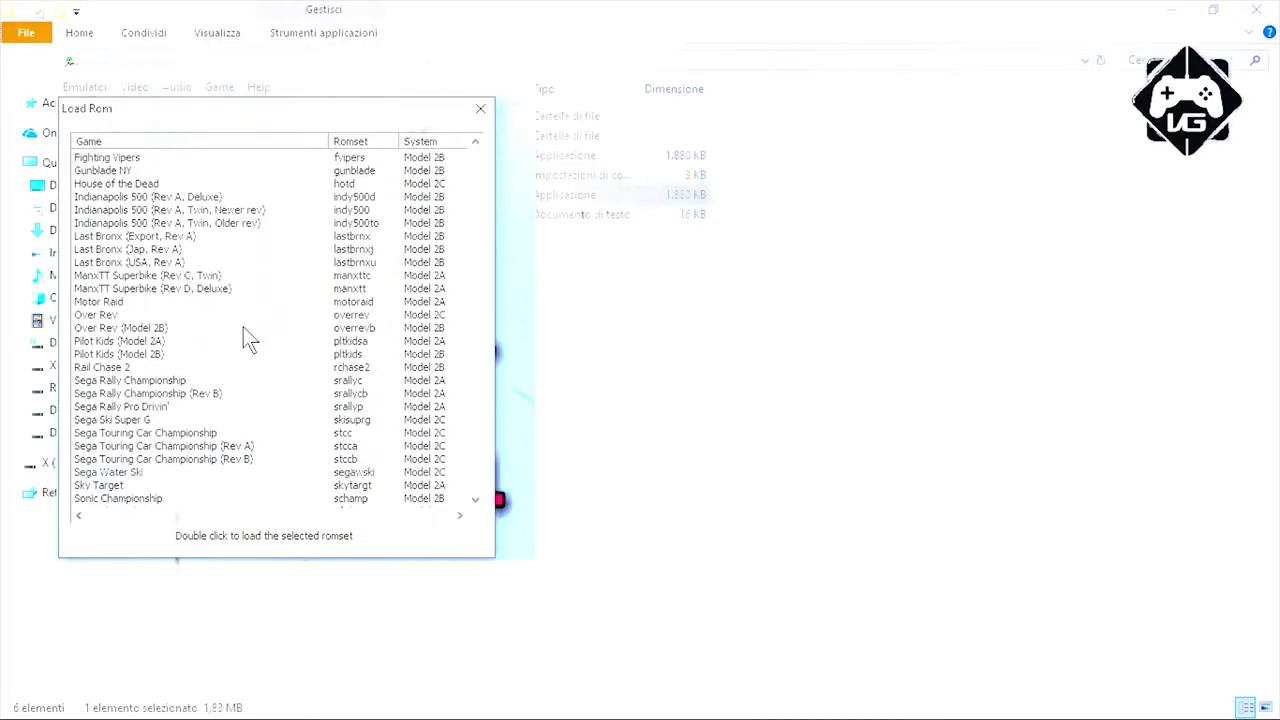
scroll(243, 327, "down", 3)
left_click(142, 380)
double_click(142, 380)
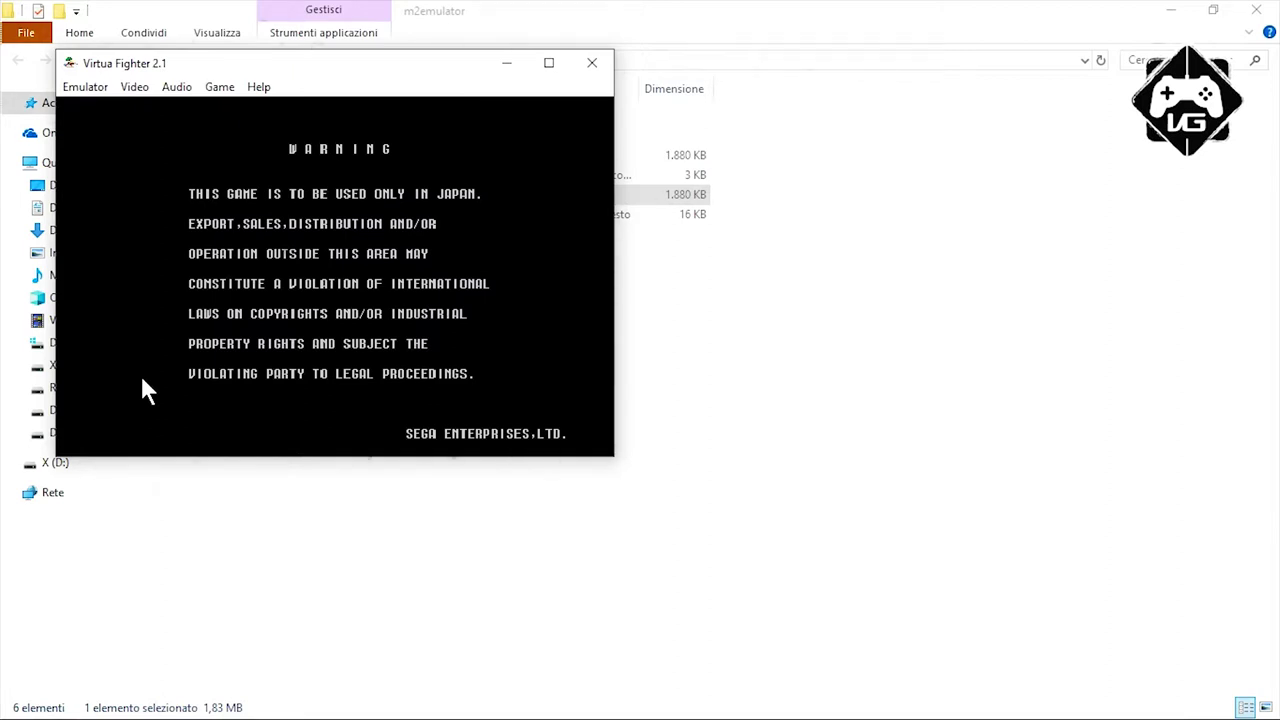
Open the controls configuration for Virtua Fighter 2.1 and reassign the Player 1 Up, Down and Left inputs.
left_click(222, 90)
left_click(239, 112)
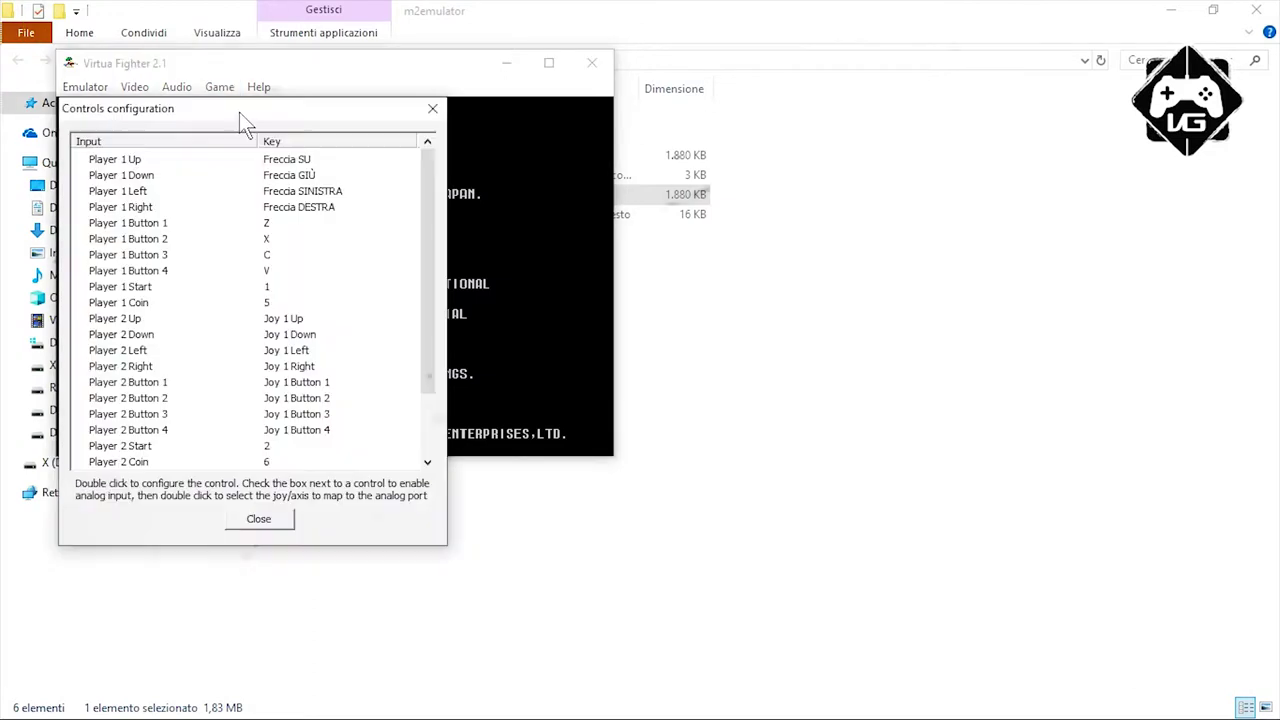
double_click(278, 160)
left_click(281, 180)
double_click(281, 180)
double_click(285, 192)
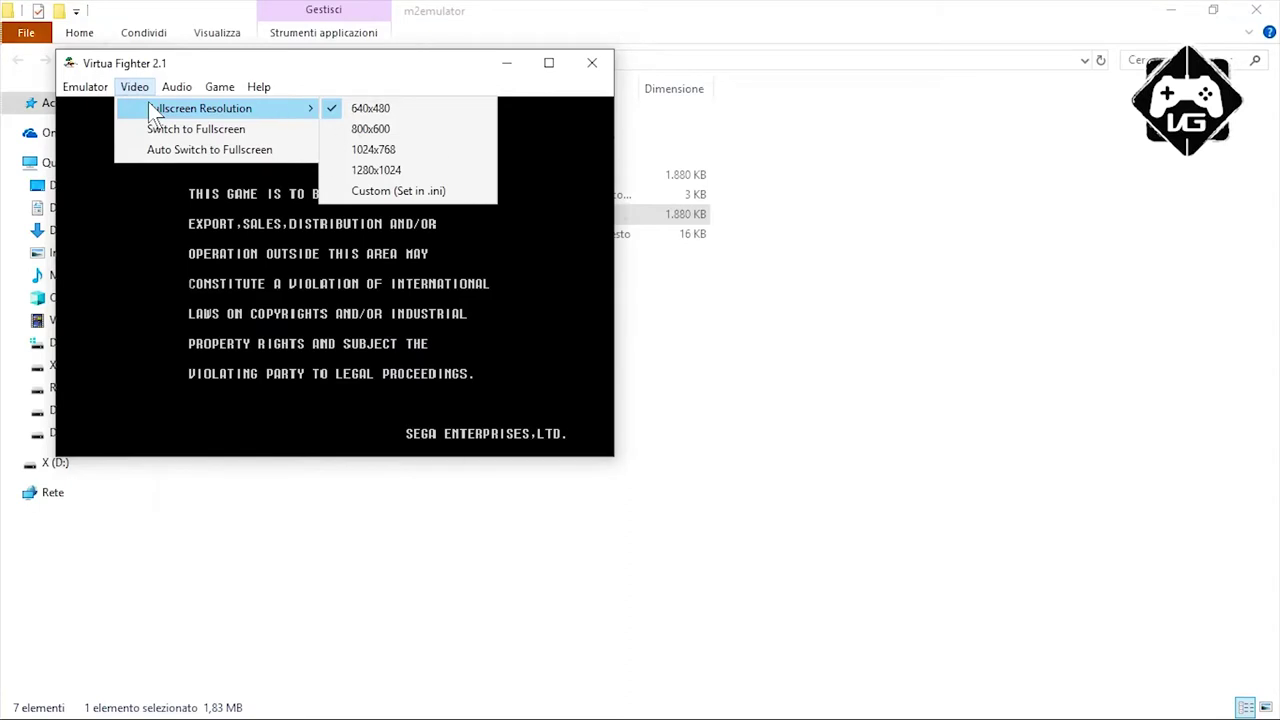
Set the fullscreen resolution to Custom (Set in .ini) and switch the game to fullscreen.
left_click(393, 190)
left_click(357, 109)
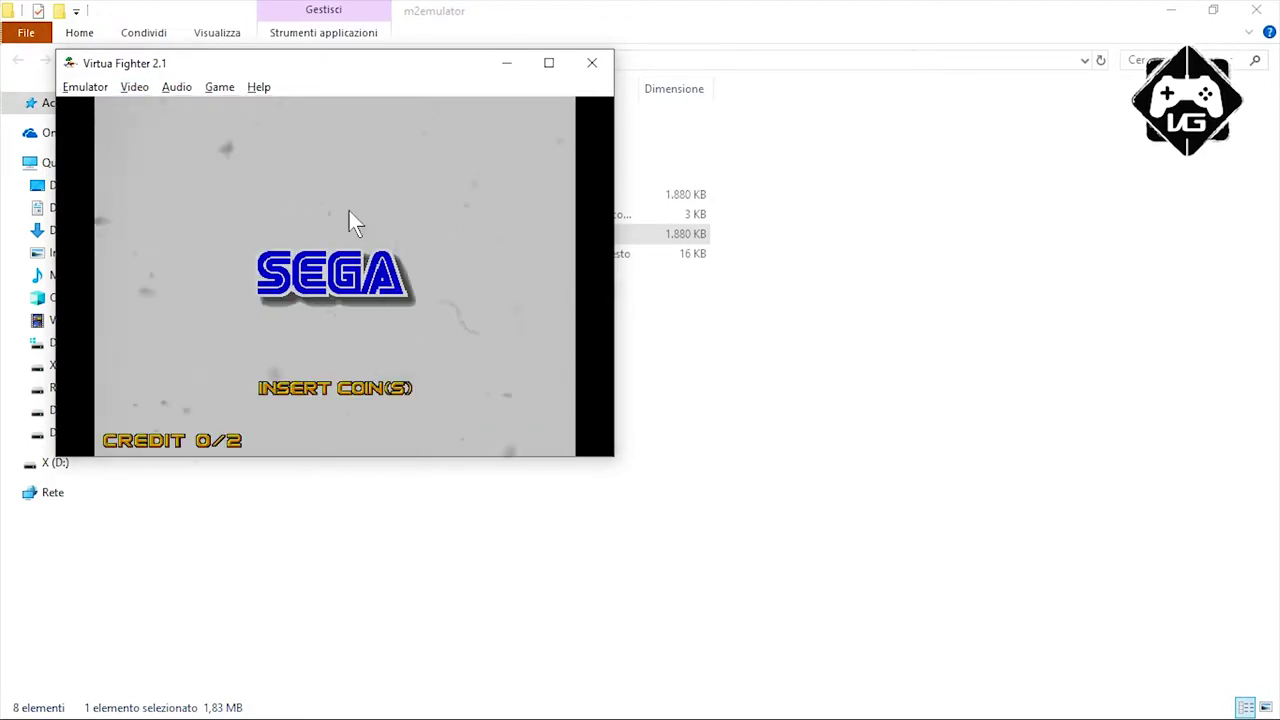
key("alt+Return")
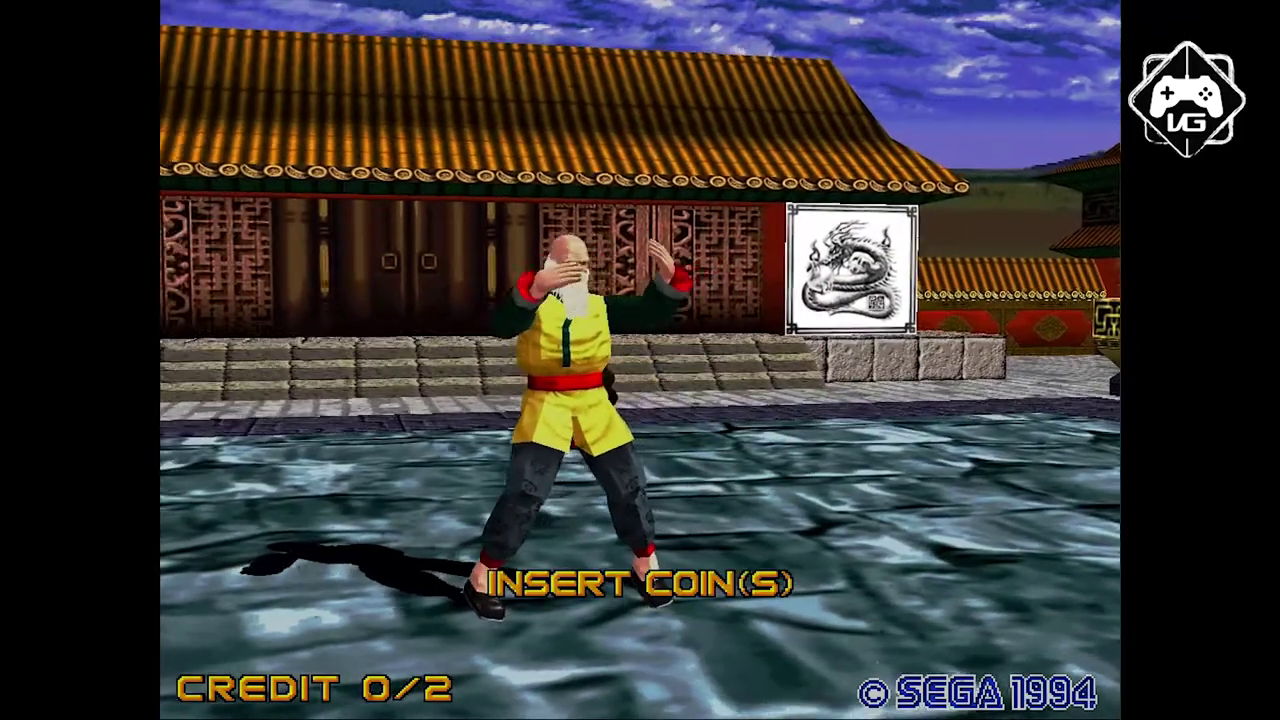
Insert coins for credits and start a Virtua Fighter 2.1 game as player 1.
key("5")
key("5")
key("5")
key("5")
key("5")
key("5")
key("1")
key("Right")
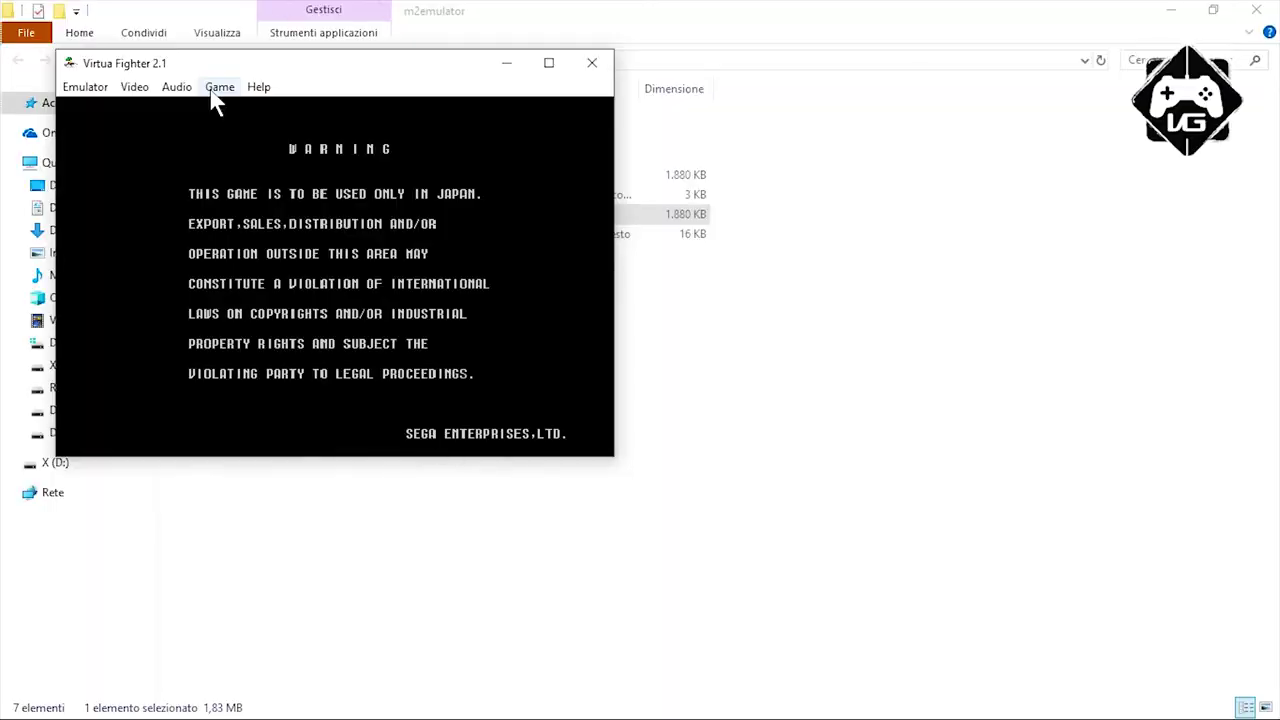
Dump the texture cache of Virtua Fighter 2.1.
left_click(212, 92)
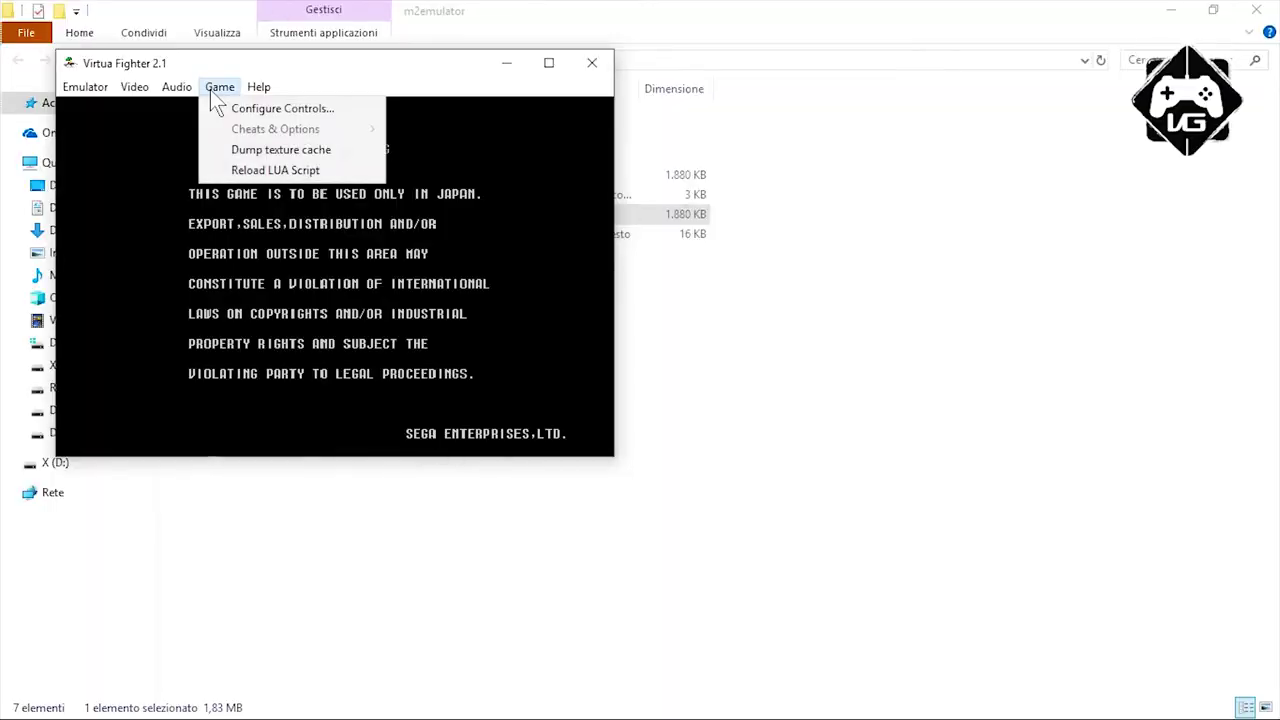
left_click(250, 149)
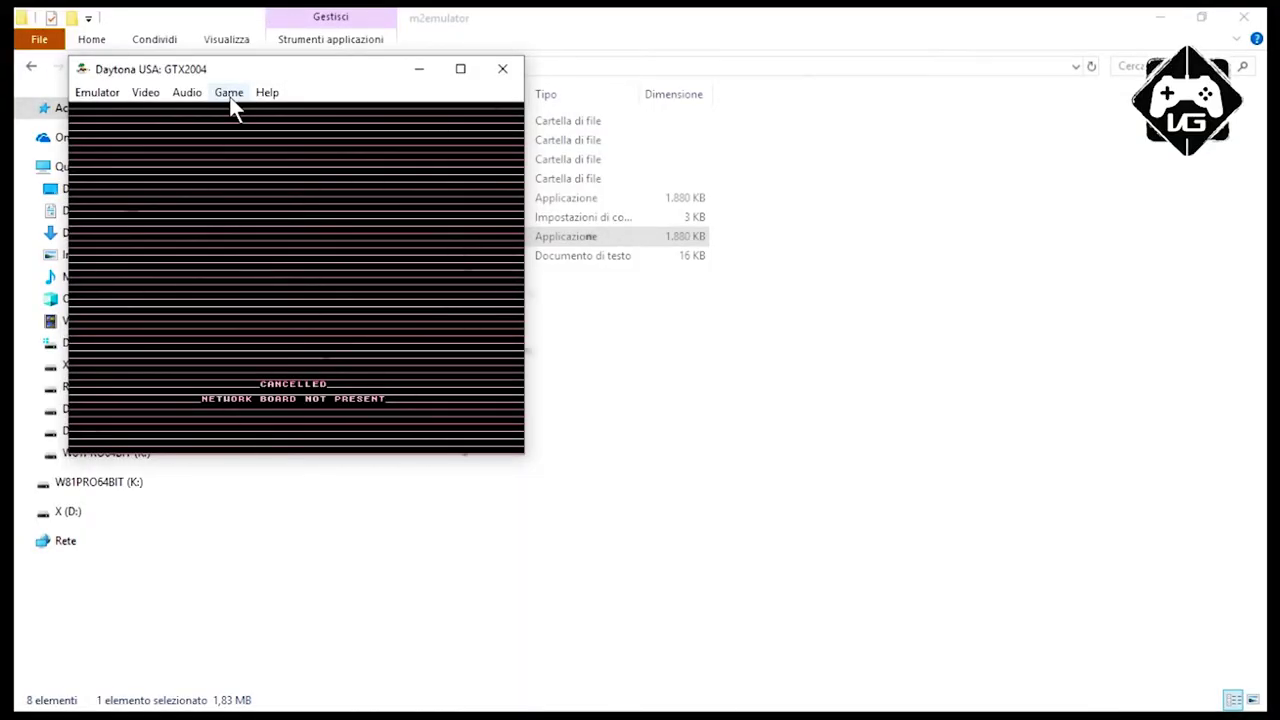
For Daytona USA: GTX2004, map Up to Joy 1 Up 4 and Down to Joy 1 Down 4, and reassign Left.
left_click(229, 93)
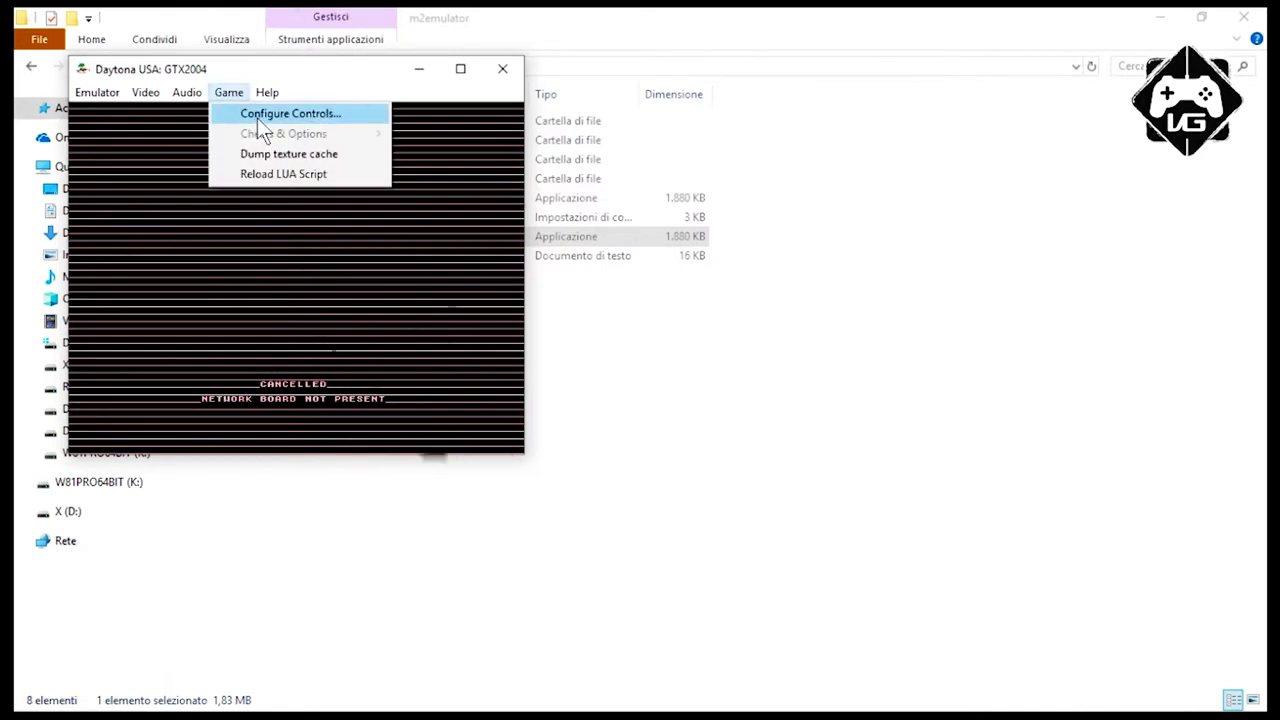
left_click(257, 118)
double_click(305, 164)
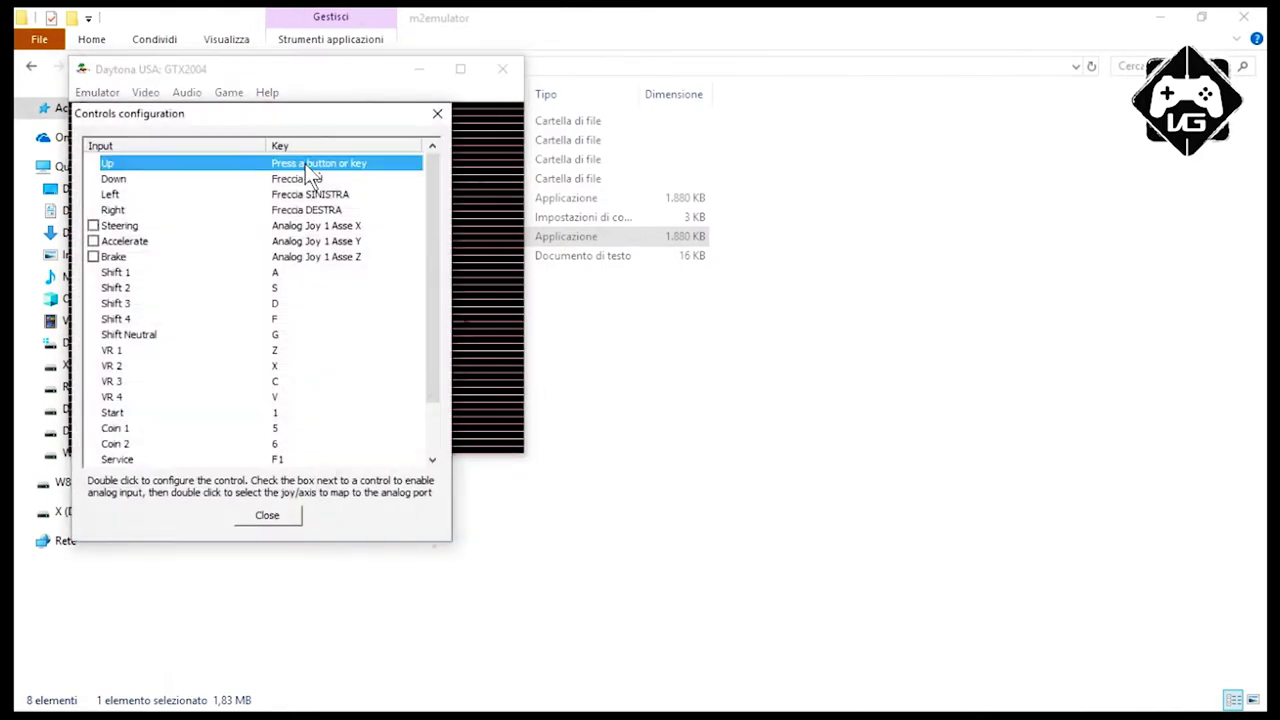
double_click(303, 179)
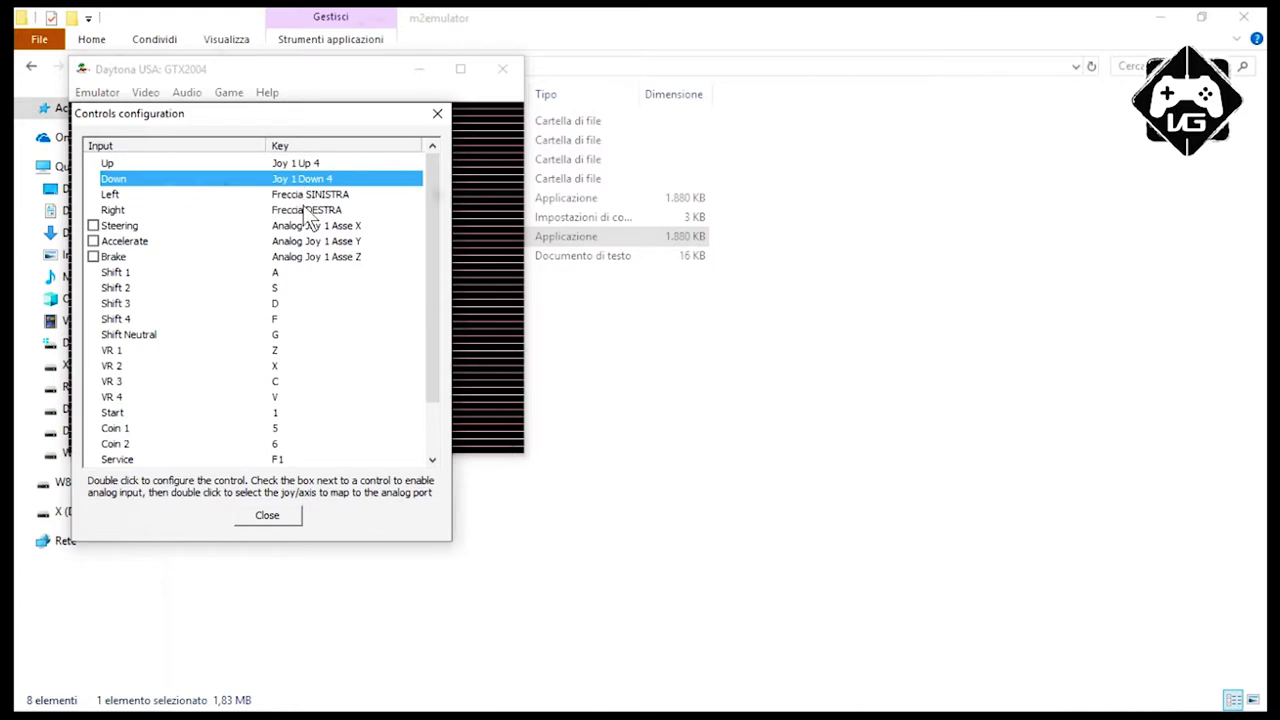
double_click(303, 193)
key("Escape")
Open the Game System settings in Daytona USA's test mode and move to the Cabinet setting.
key("F3")
key("F3")
key("F2")
key("F2")
key("F3")
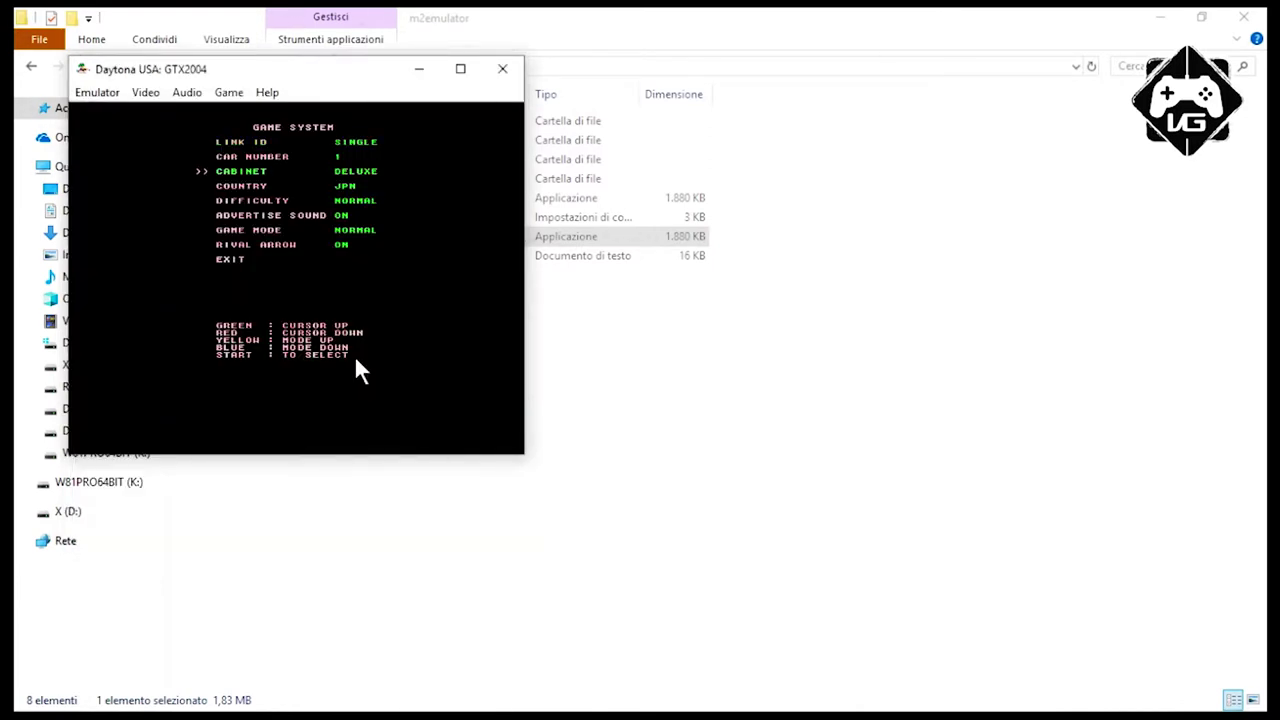
Exit the Game System settings and leave Daytona USA's test mode.
key("F2")
key("F2")
key("F2")
key("F3")
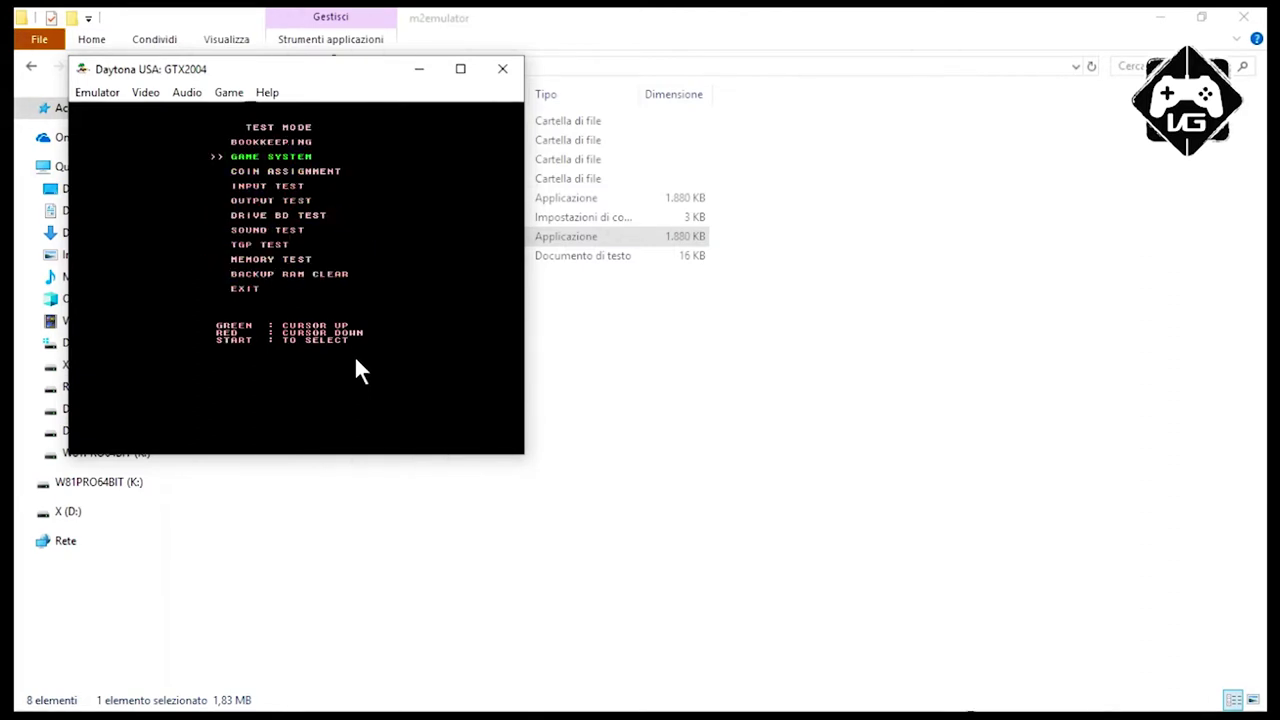
key("F2")
key("F2")
key("F2")
Assign the Accelerate control to the Rotazione X axis of the Xbox One controller.
left_click(311, 190)
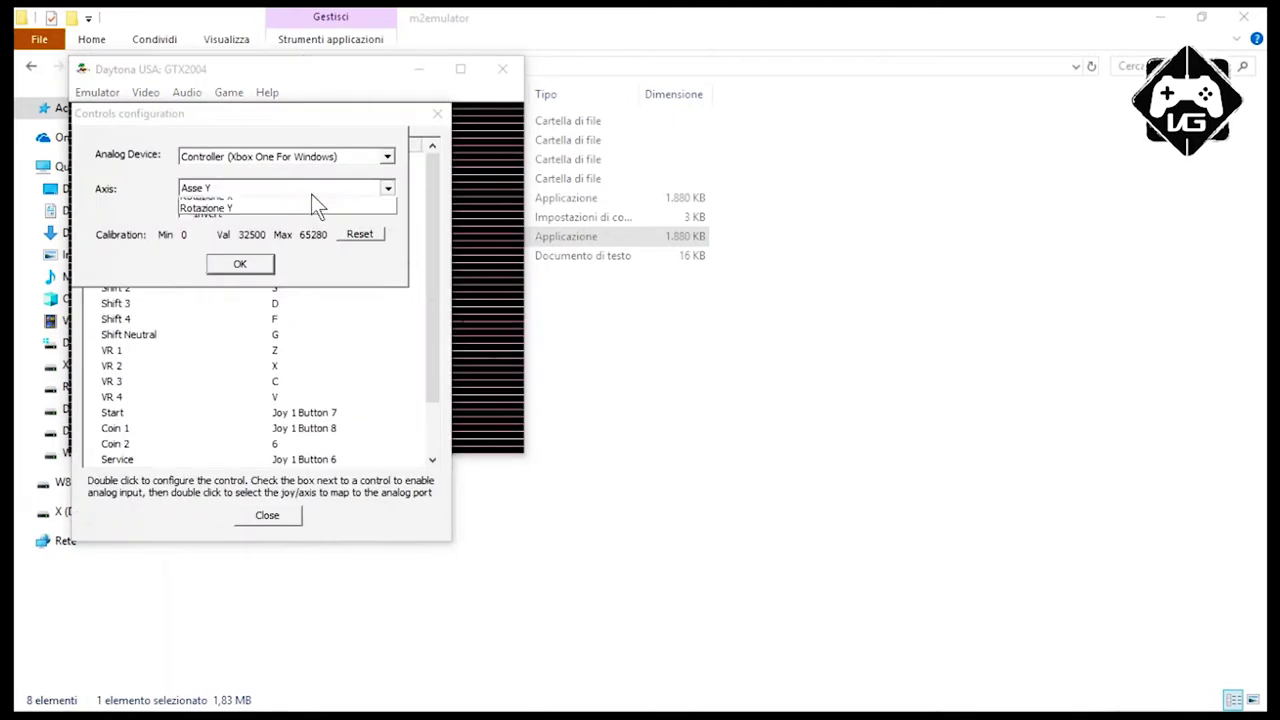
left_click(266, 241)
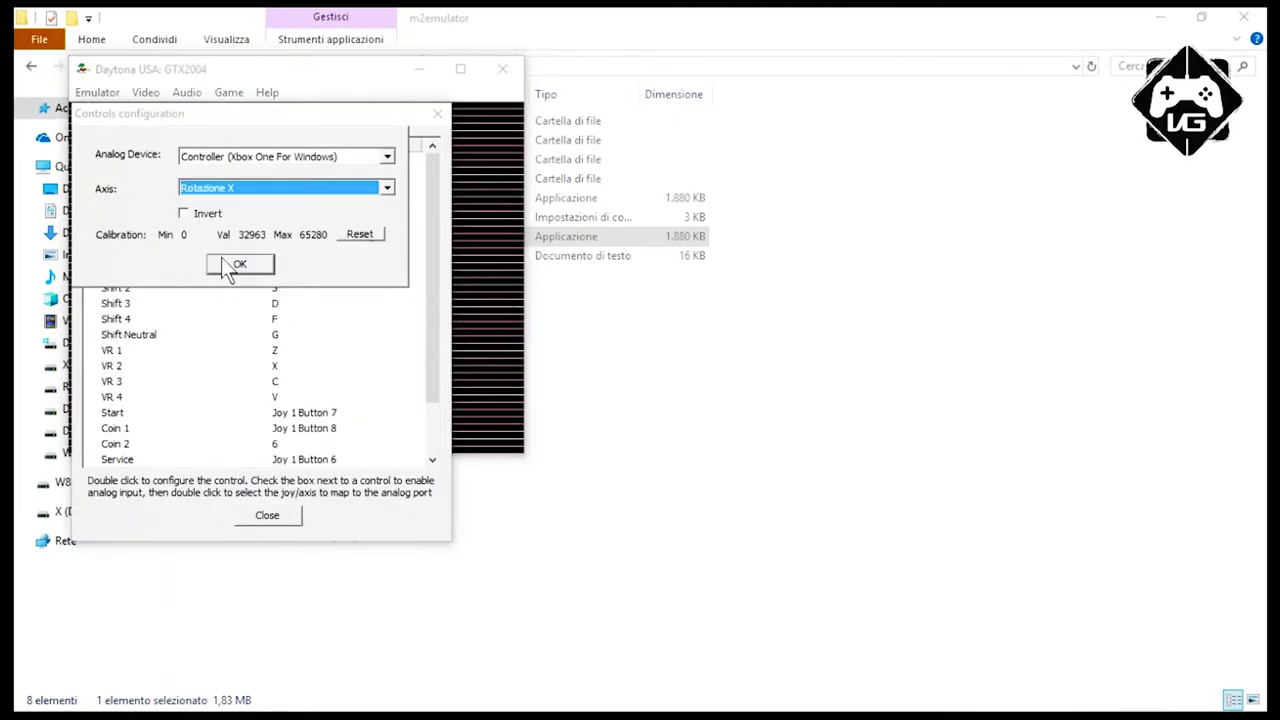
left_click(234, 265)
Assign the Brake control to the Rotazione Y axis of the Xbox One controller and close the controls configuration.
double_click(308, 257)
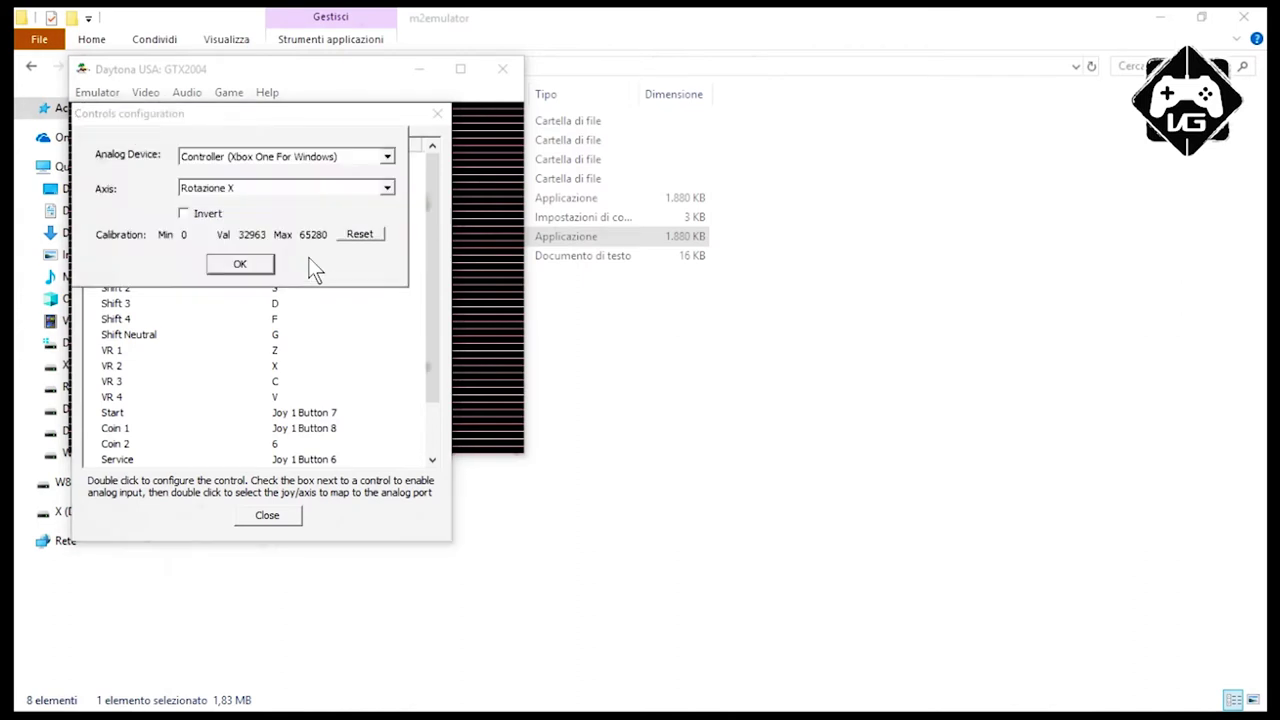
left_click(277, 188)
left_click(259, 253)
left_click(253, 265)
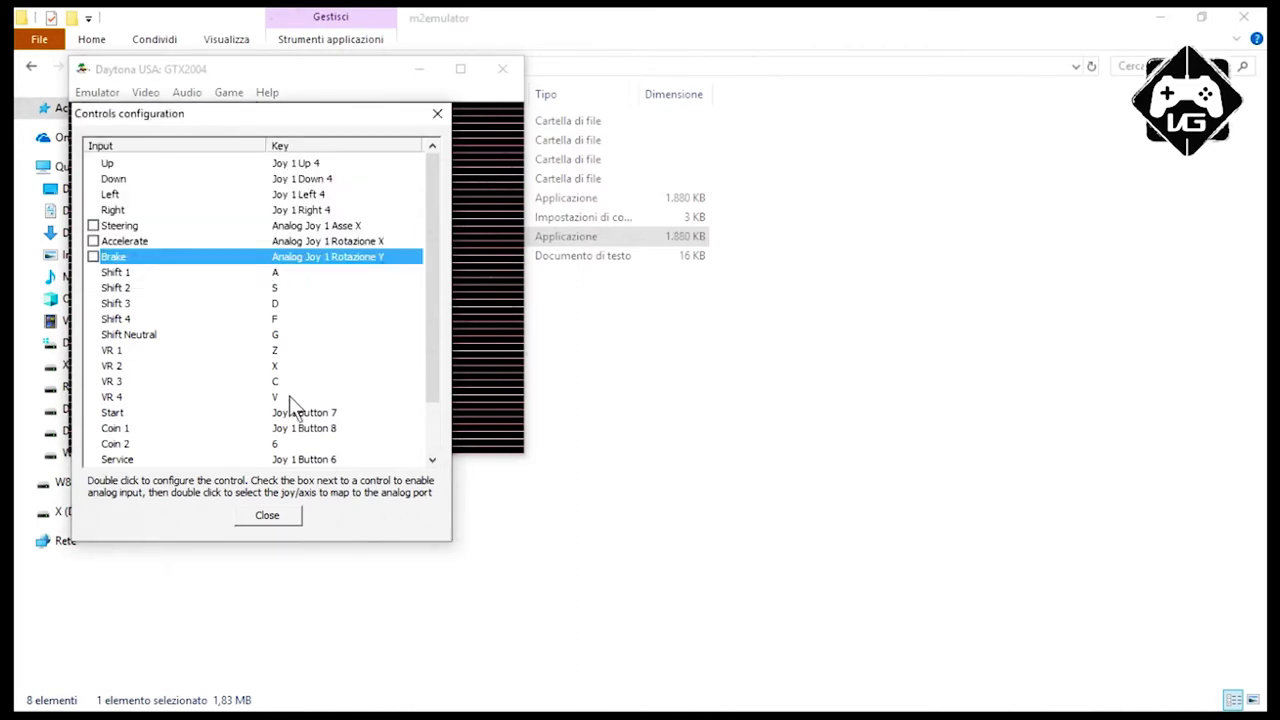
left_click(283, 517)
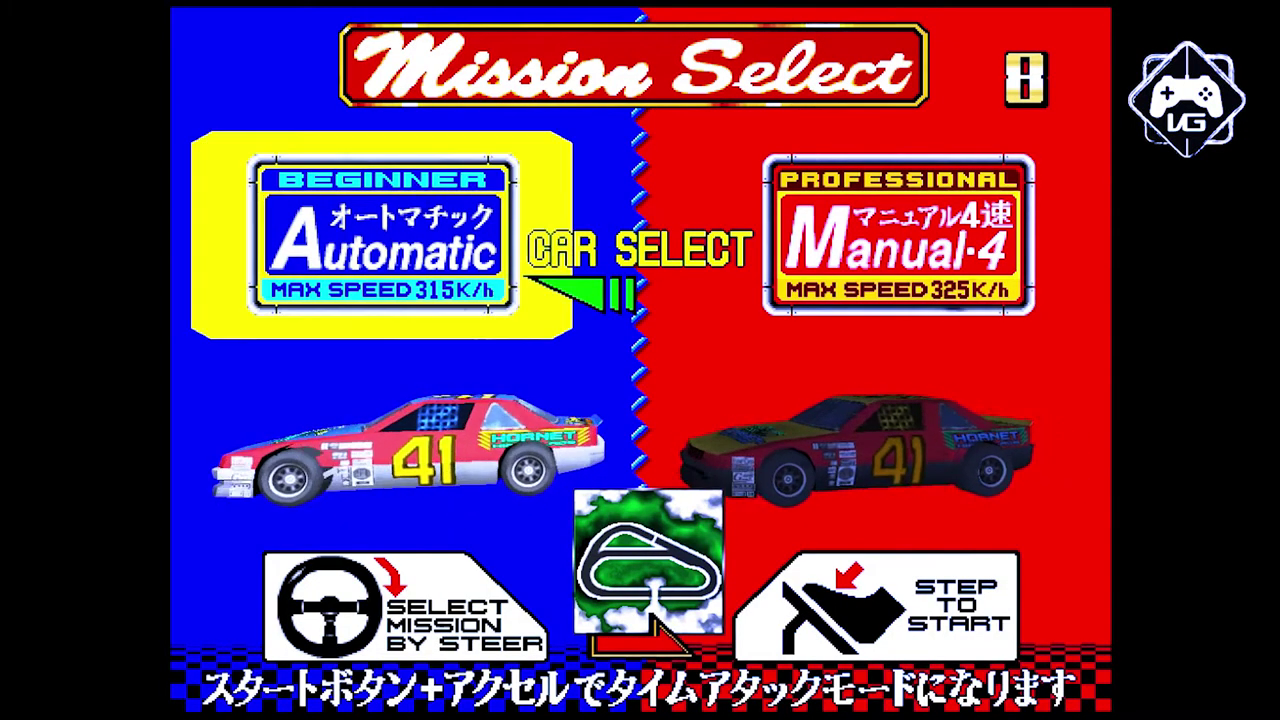
key("Return")
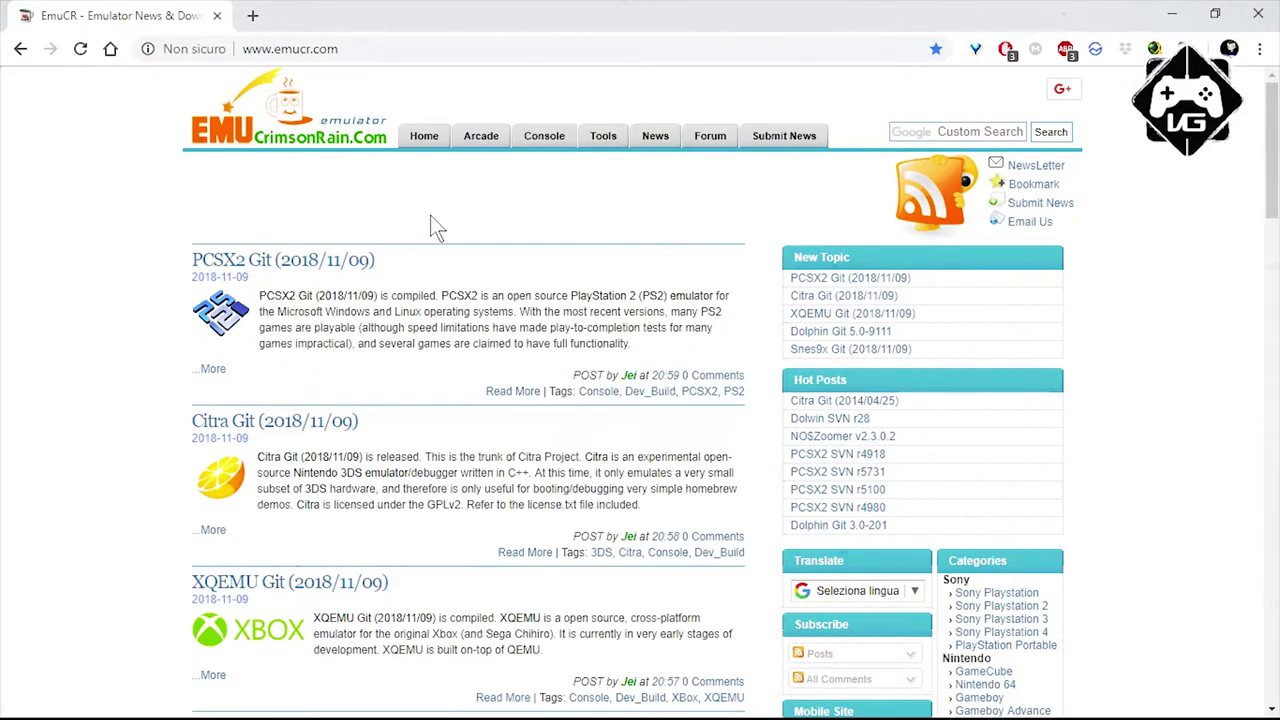
scroll(1200, 335, "down", 8)
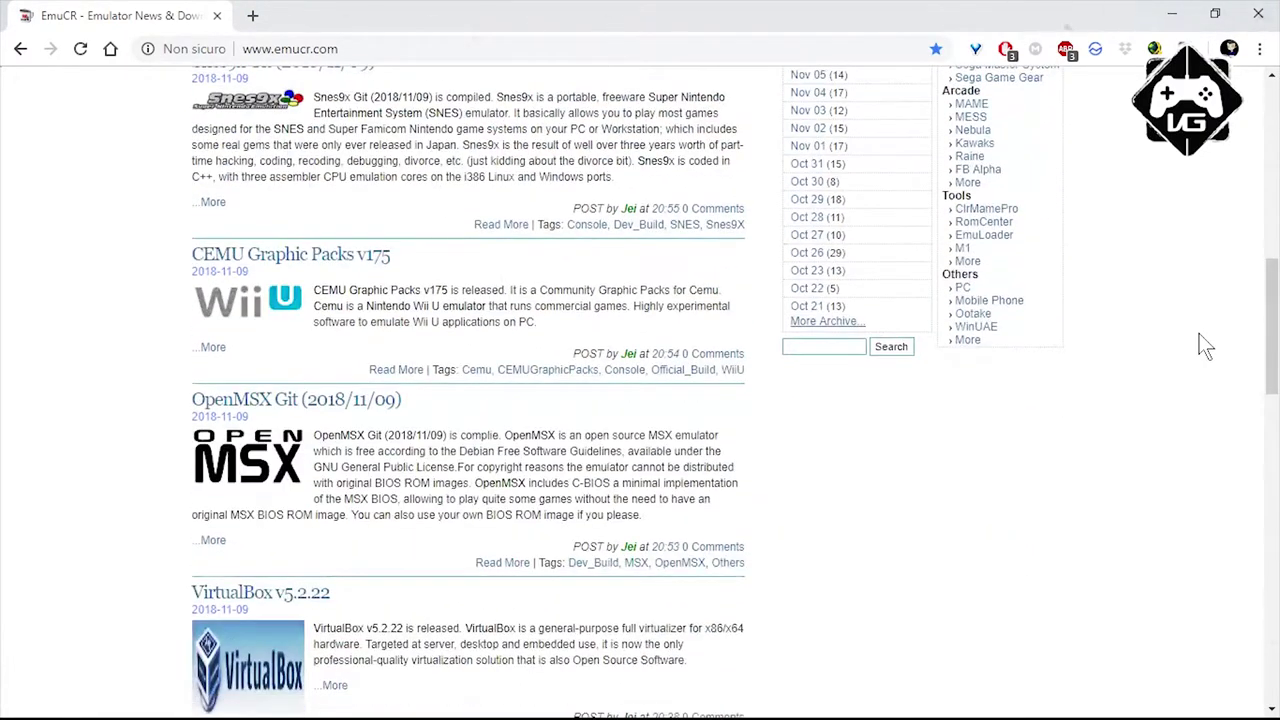
left_click(824, 347)
type("supermodel svn")
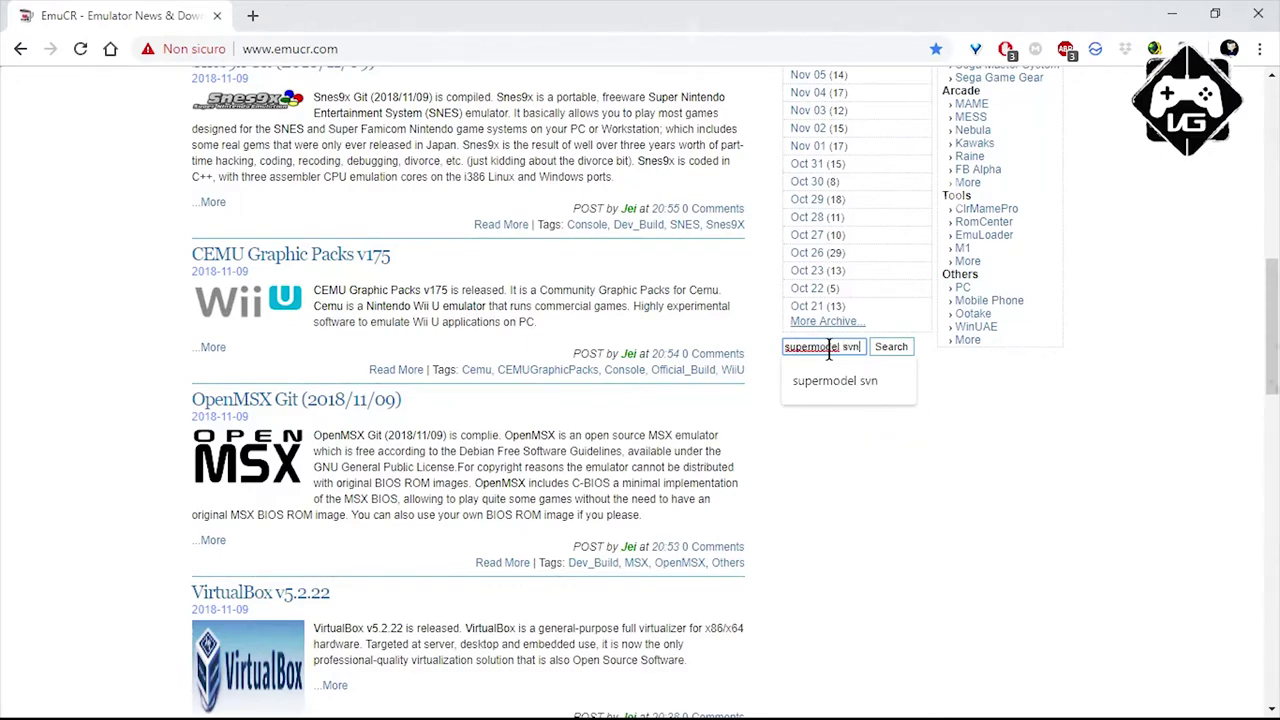
key("Return")
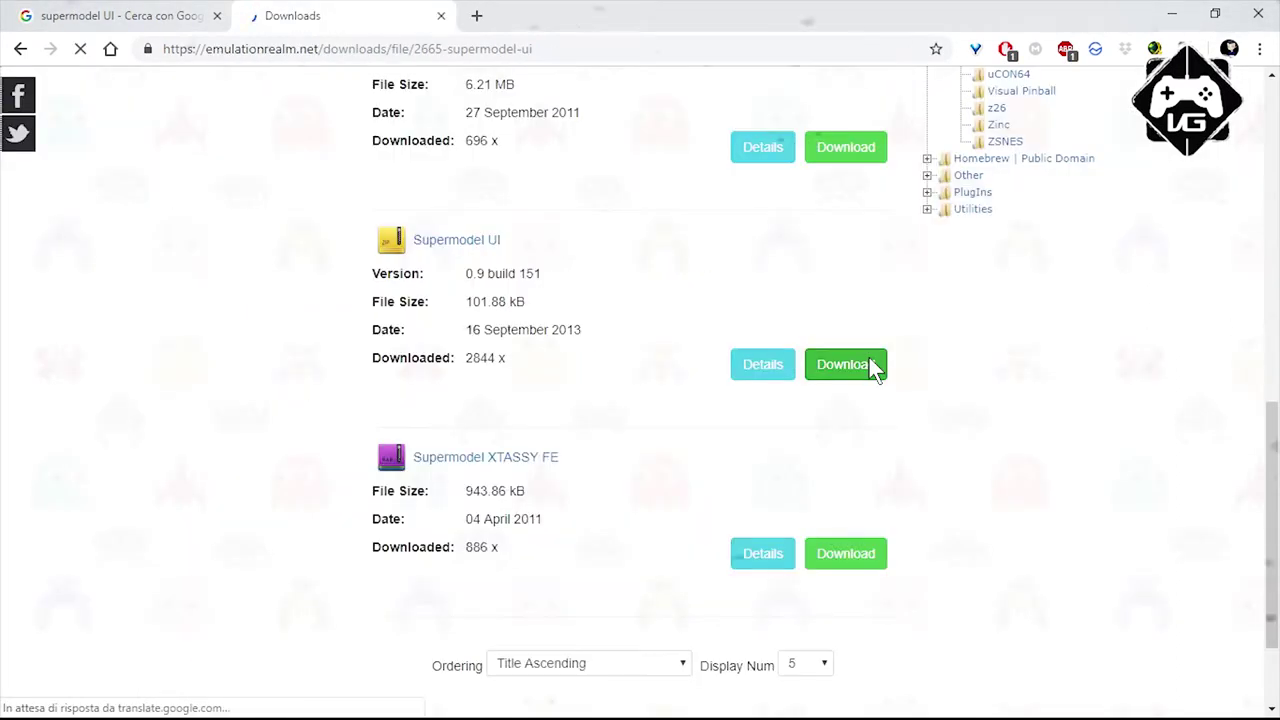
Open the Supermodel UI 0.9 build 151 download page on The Emulation Realm and go to its download link.
left_click(869, 357)
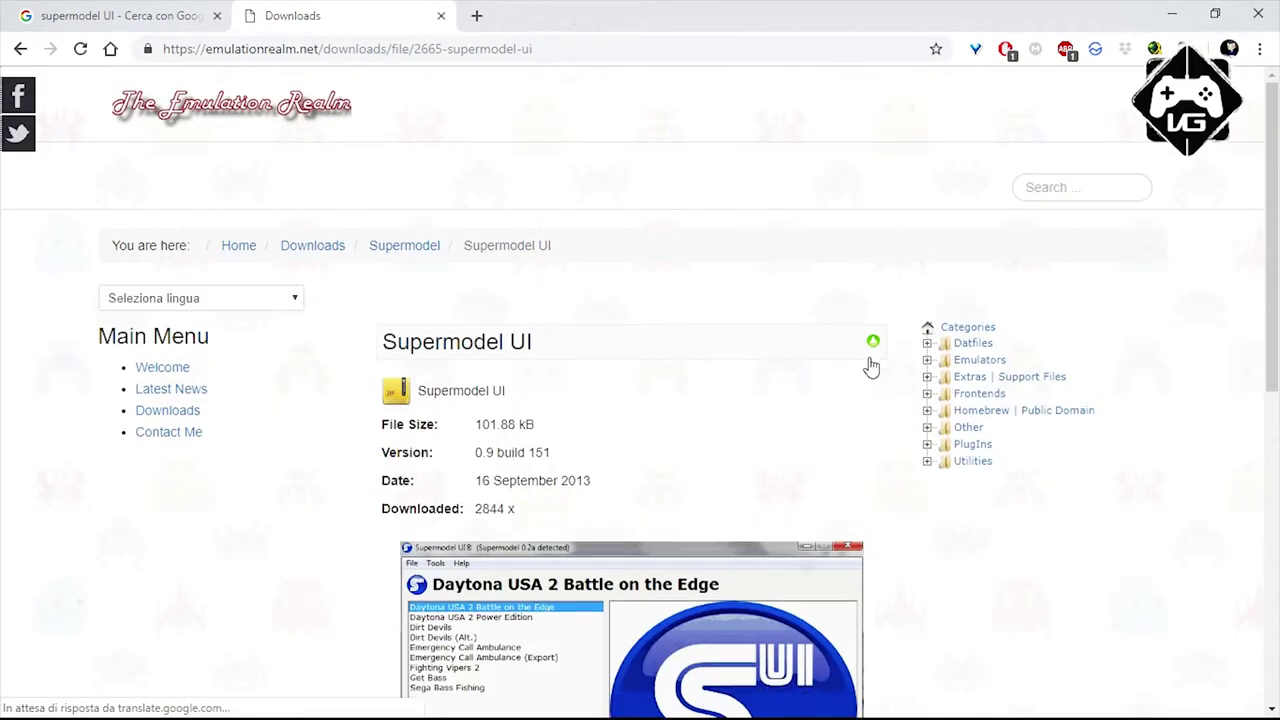
scroll(742, 350, "down", 4)
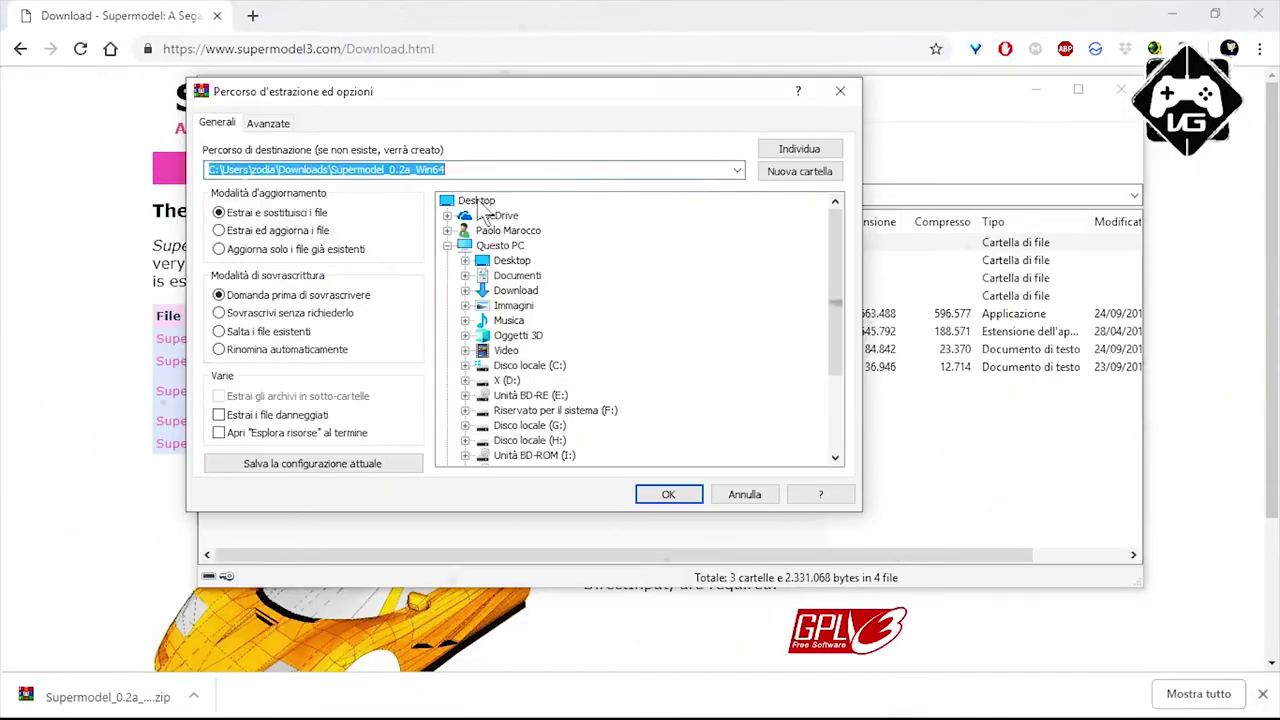
Extract the Supermodel_0.2a_Win64 archive and choose the extraction folder for the sui_v0.9.151 (1) archive.
left_click(790, 171)
left_click(668, 494)
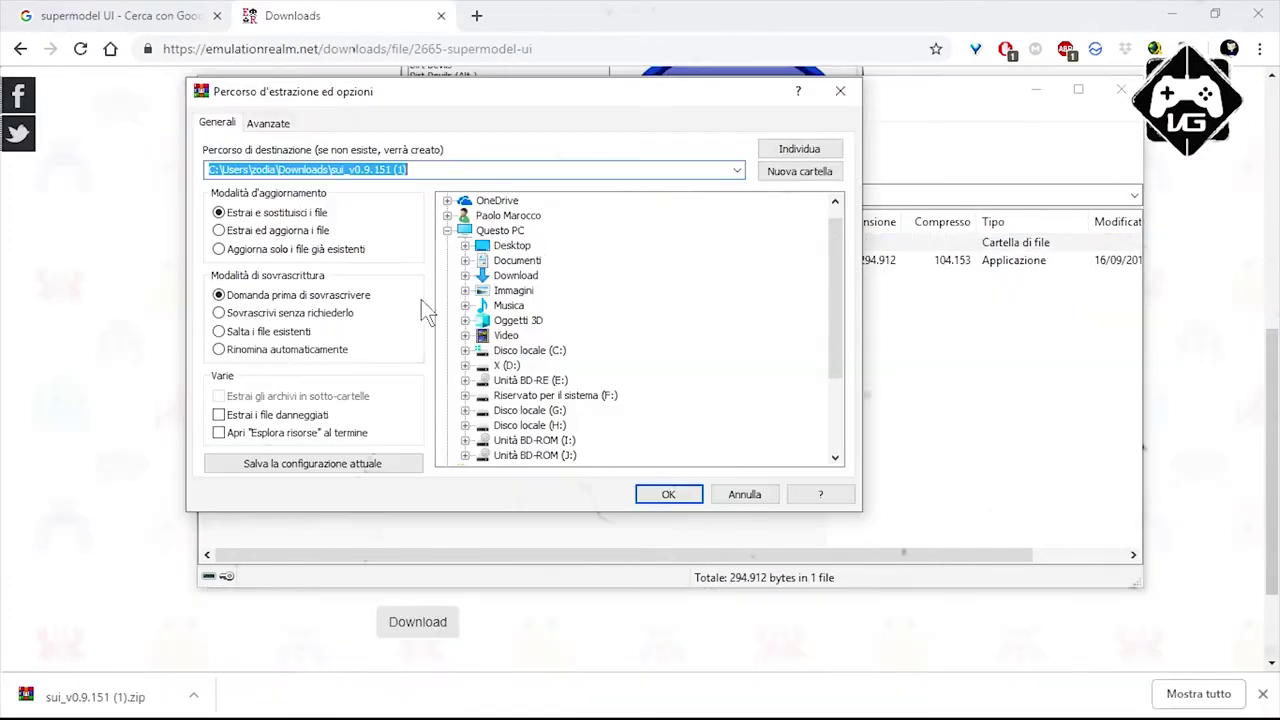
scroll(583, 392, "down", 8)
left_click(543, 452)
Name the new desktop folder "Sega Model 3 Roms".
type("Sega Model ")
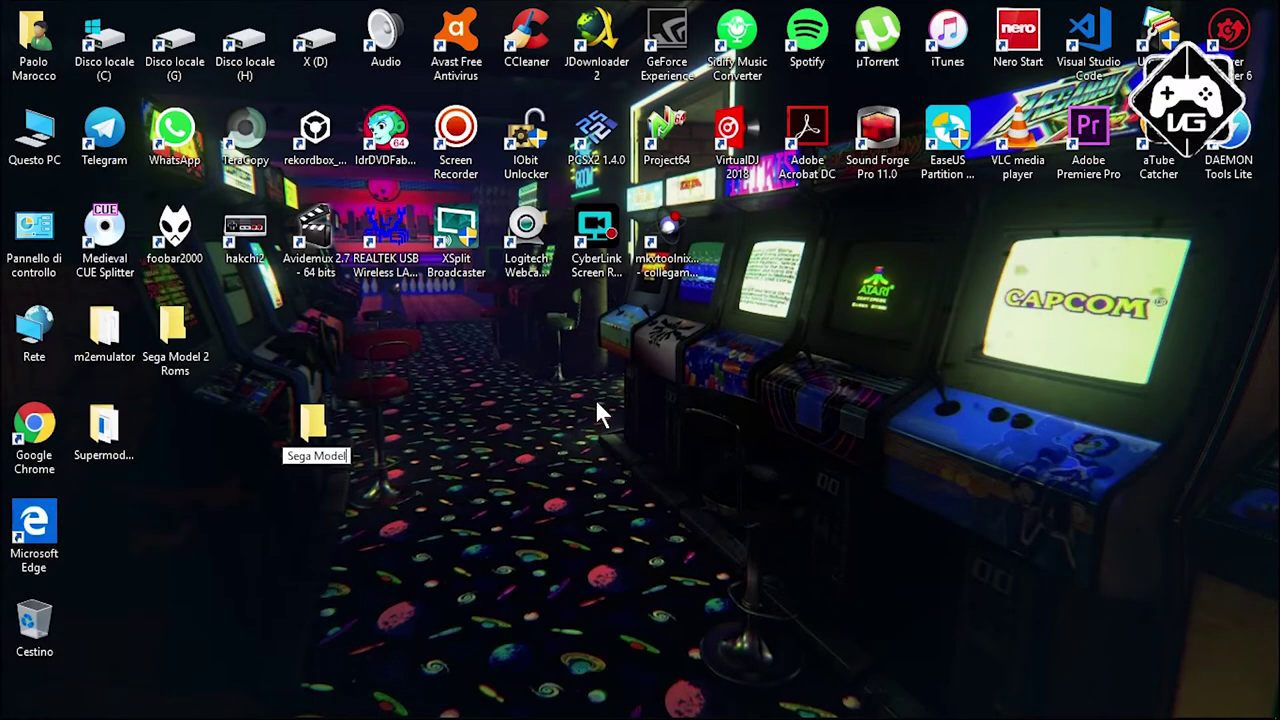
type("3 R")
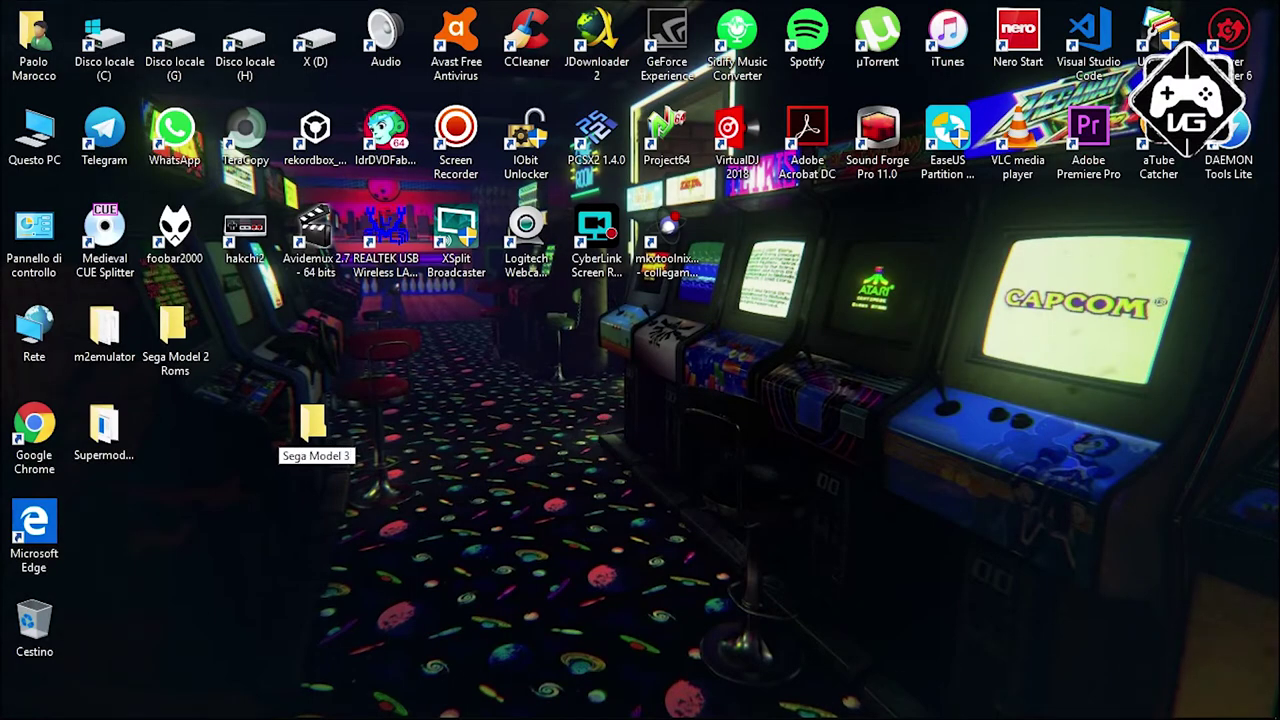
type("oms")
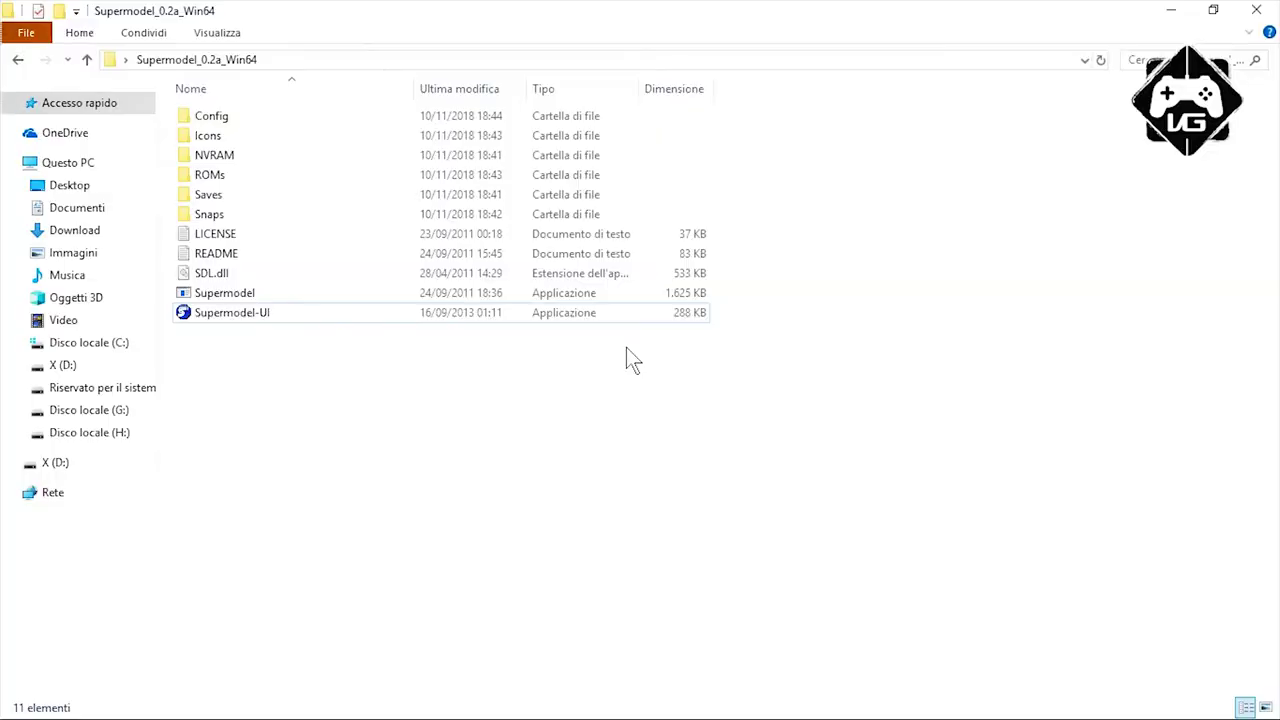
Launch Supermodel-UI from the Supermodel_0.2a_Win64 folder and list only the available games.
double_click(249, 314)
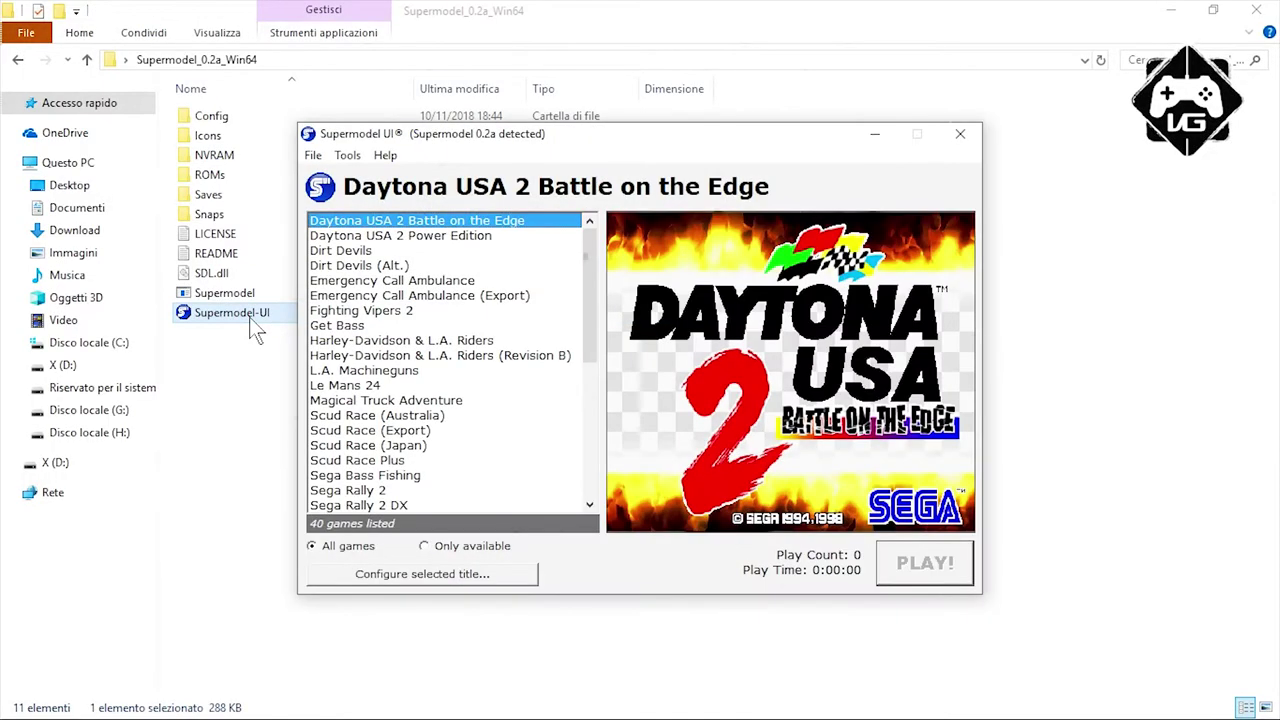
left_click(451, 543)
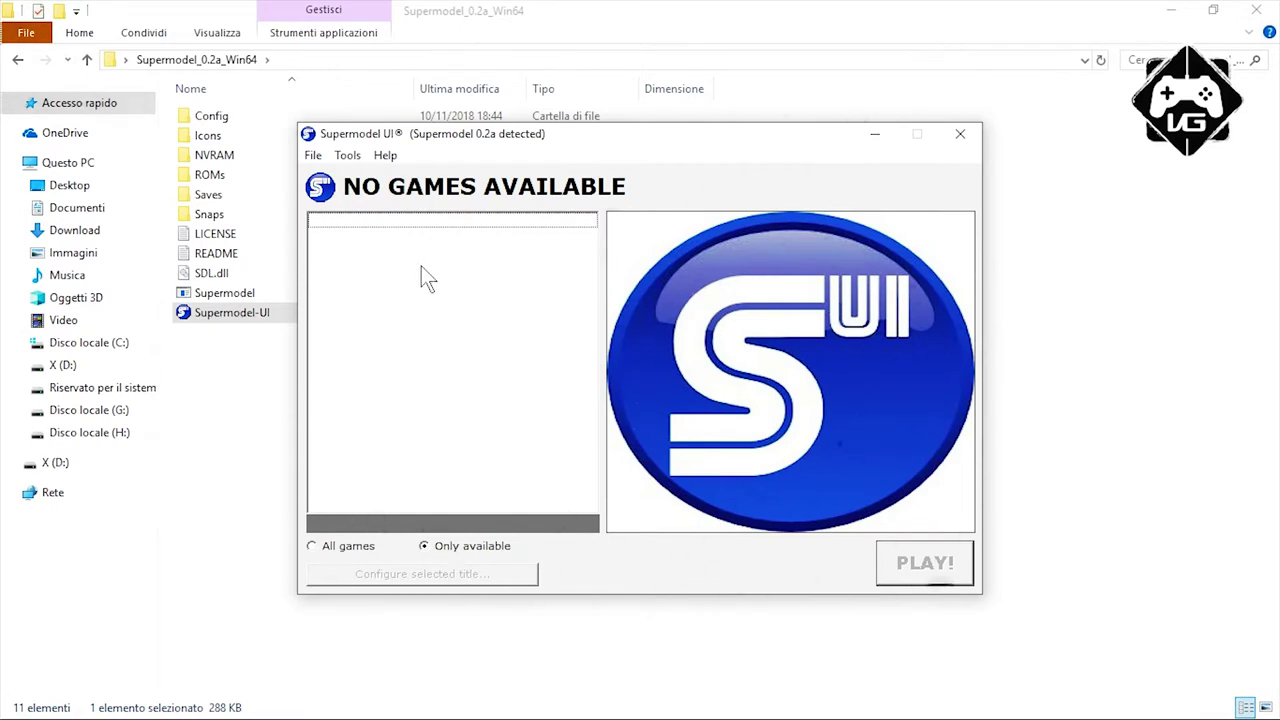
In the global options, add g:\Emulazione\Roms Model 3 as the ROMS folder.
left_click(347, 157)
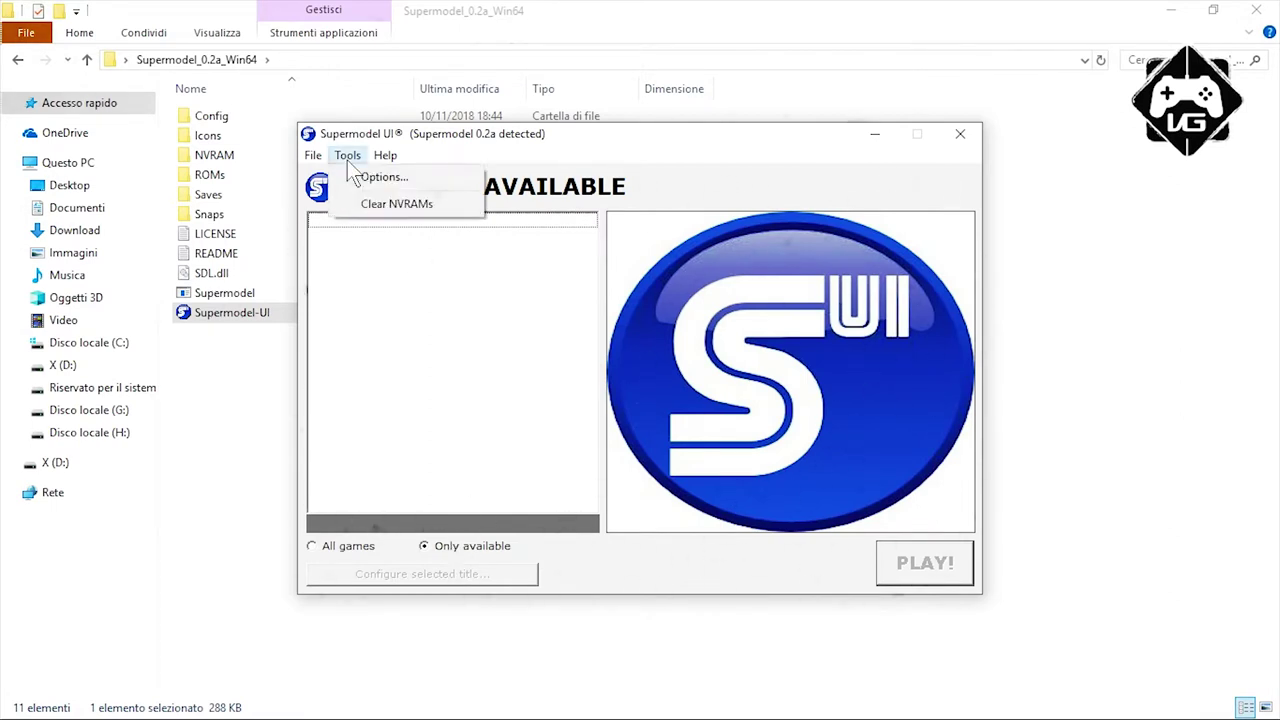
left_click(358, 176)
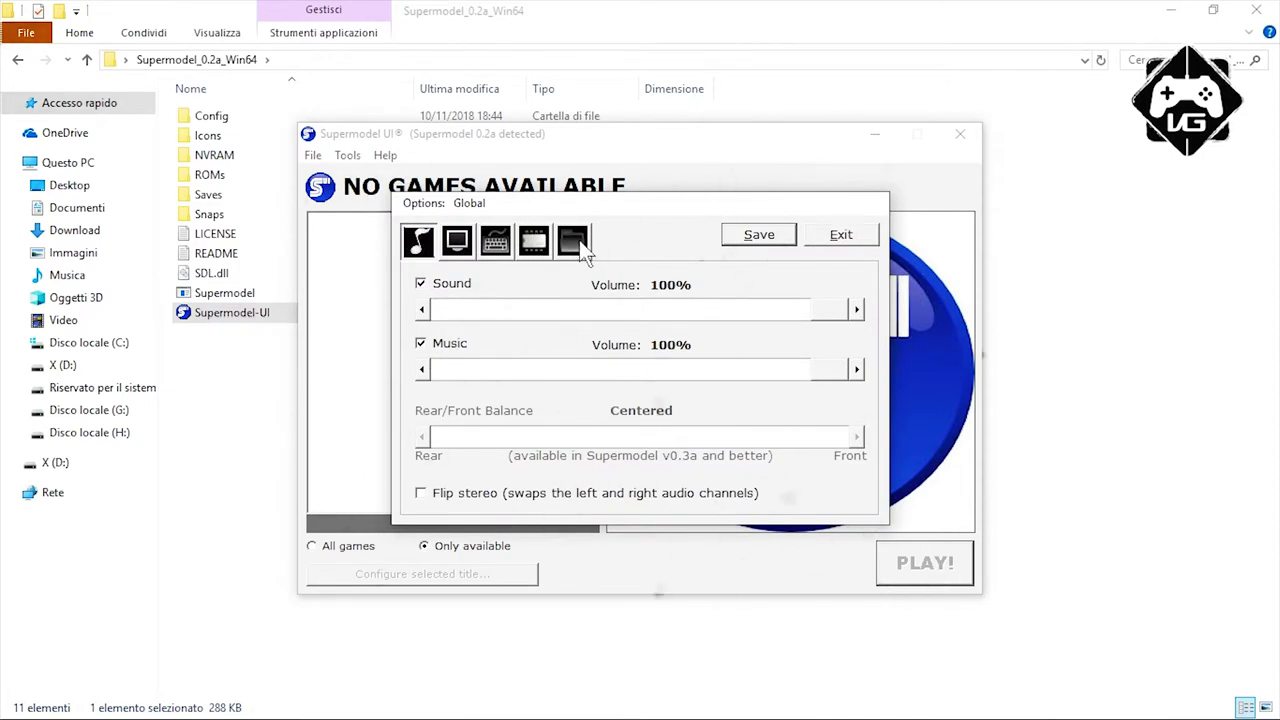
left_click(574, 242)
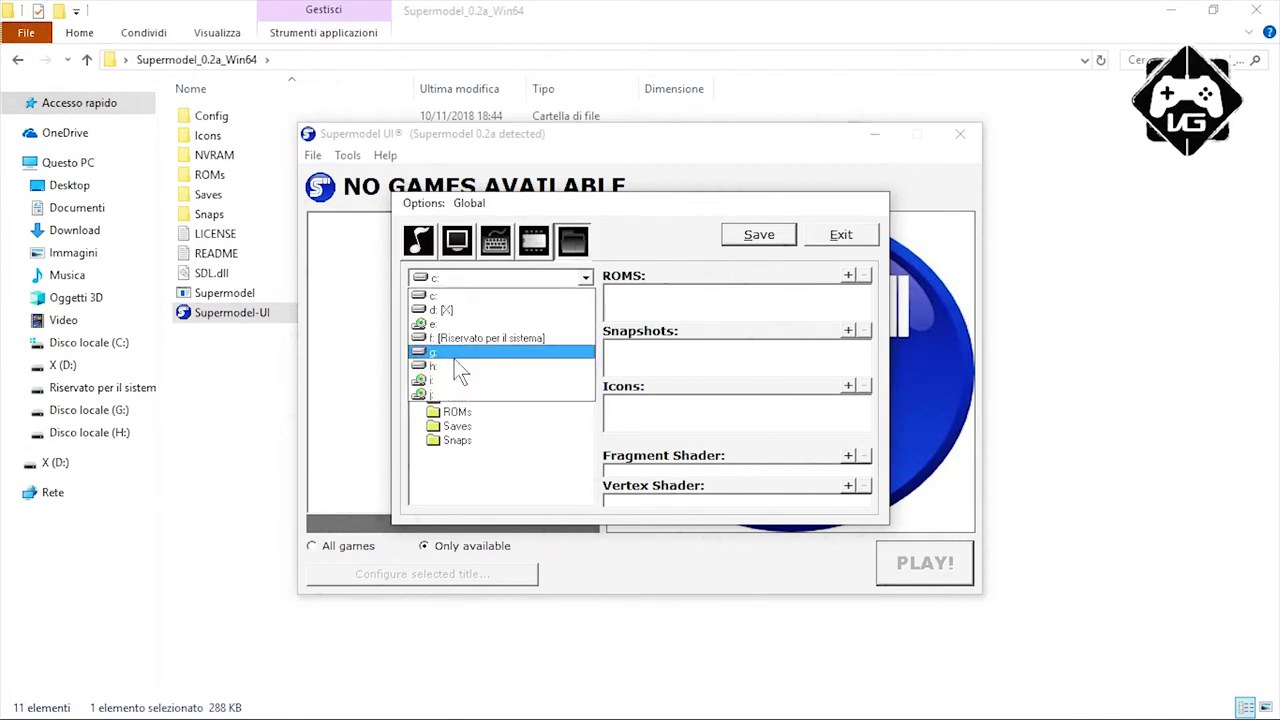
left_click(457, 352)
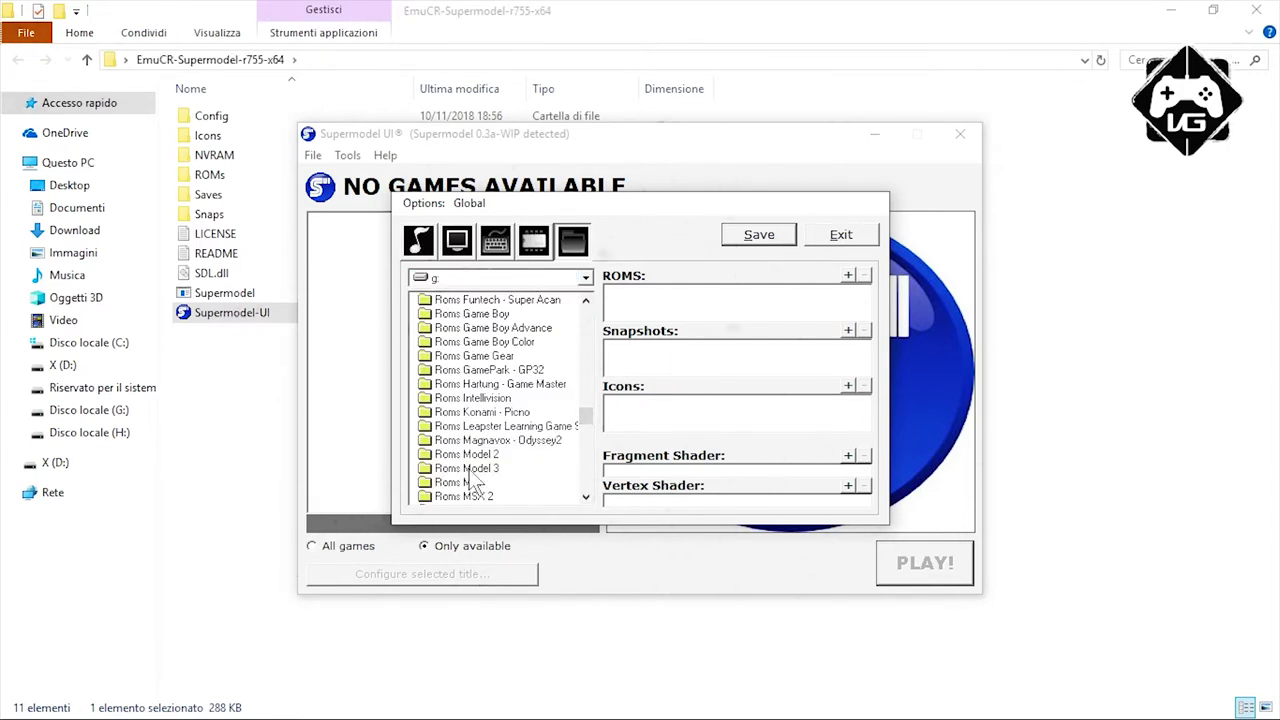
double_click(470, 470)
left_click(789, 304)
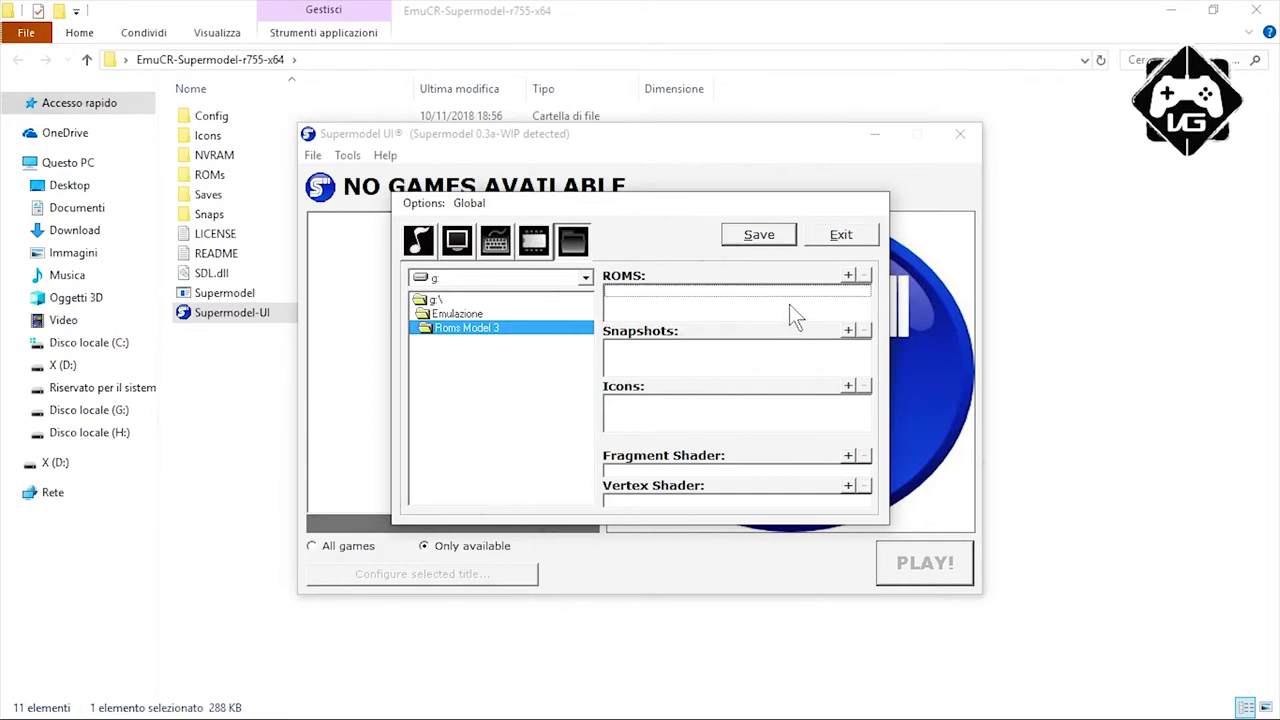
left_click(848, 276)
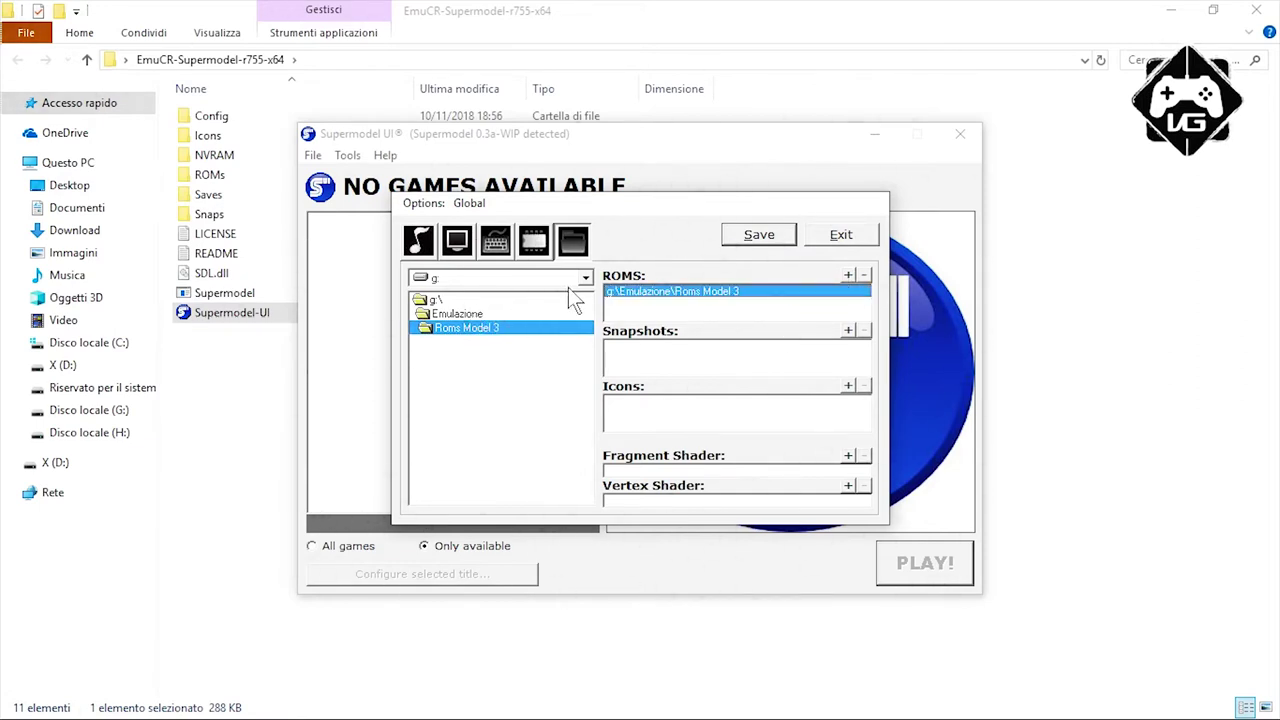
Set Snapshots to the Snaps folder of g:\Emulazione\SuperModel 64 v0.3a SVN-735 and select its Icons folder for Icons.
double_click(480, 313)
left_click(460, 449)
double_click(460, 449)
left_click(751, 414)
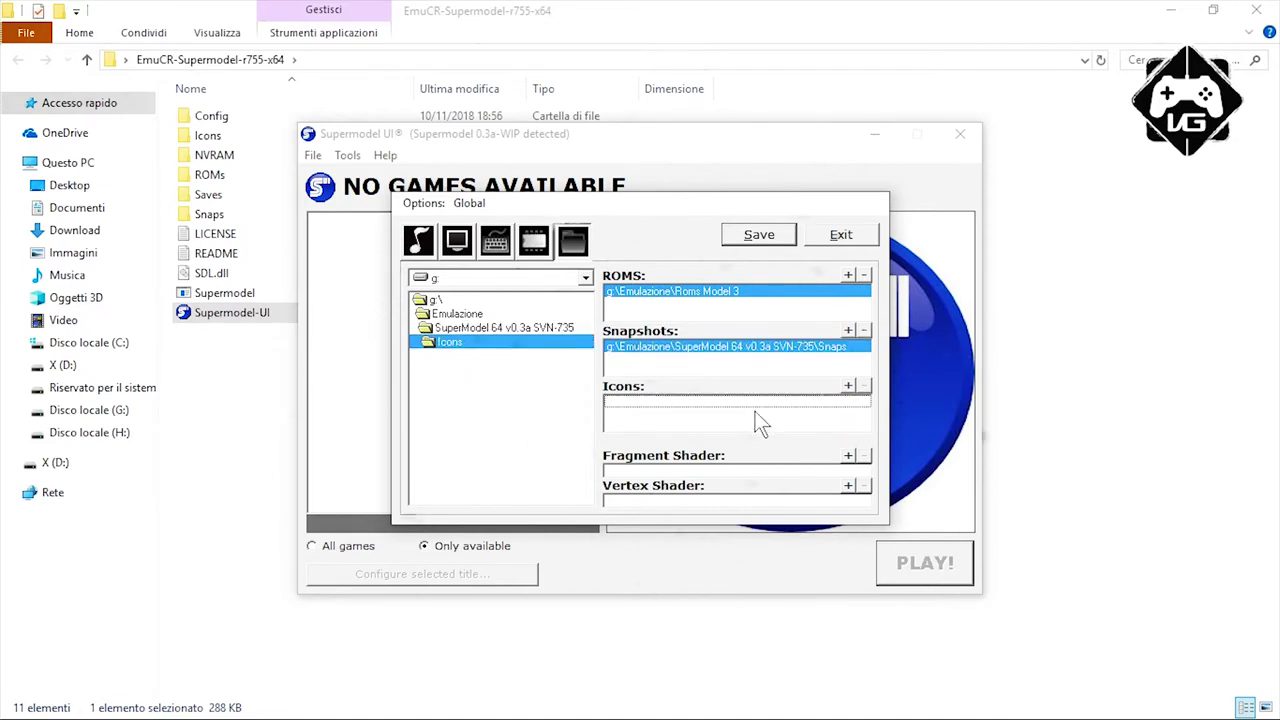
Check the global video options, and restore all control inputs to their defaults.
left_click(458, 241)
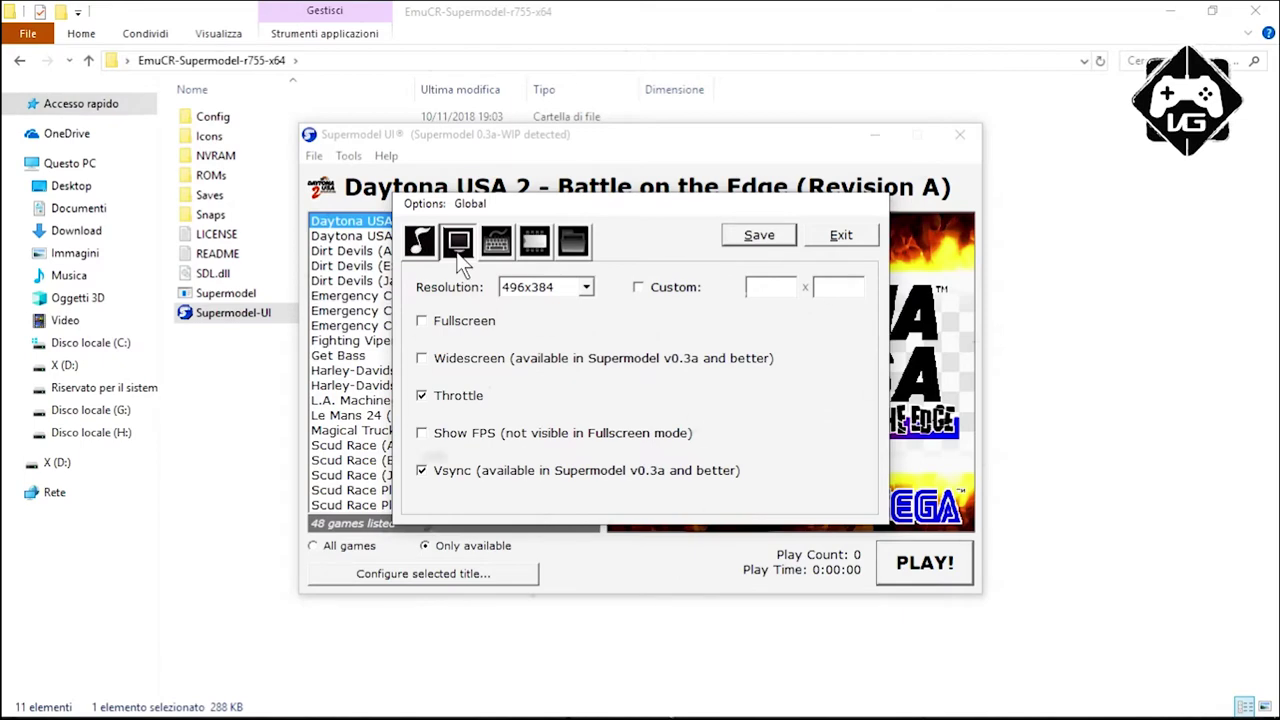
left_click(499, 247)
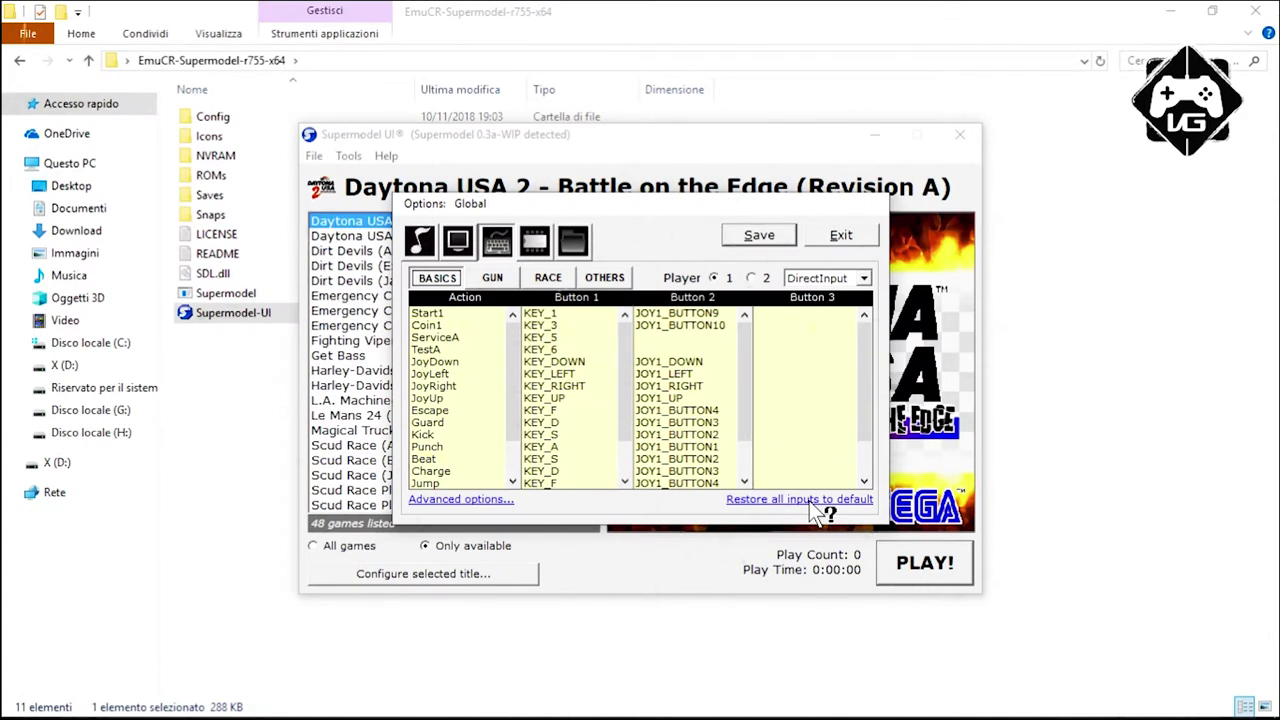
left_click(812, 500)
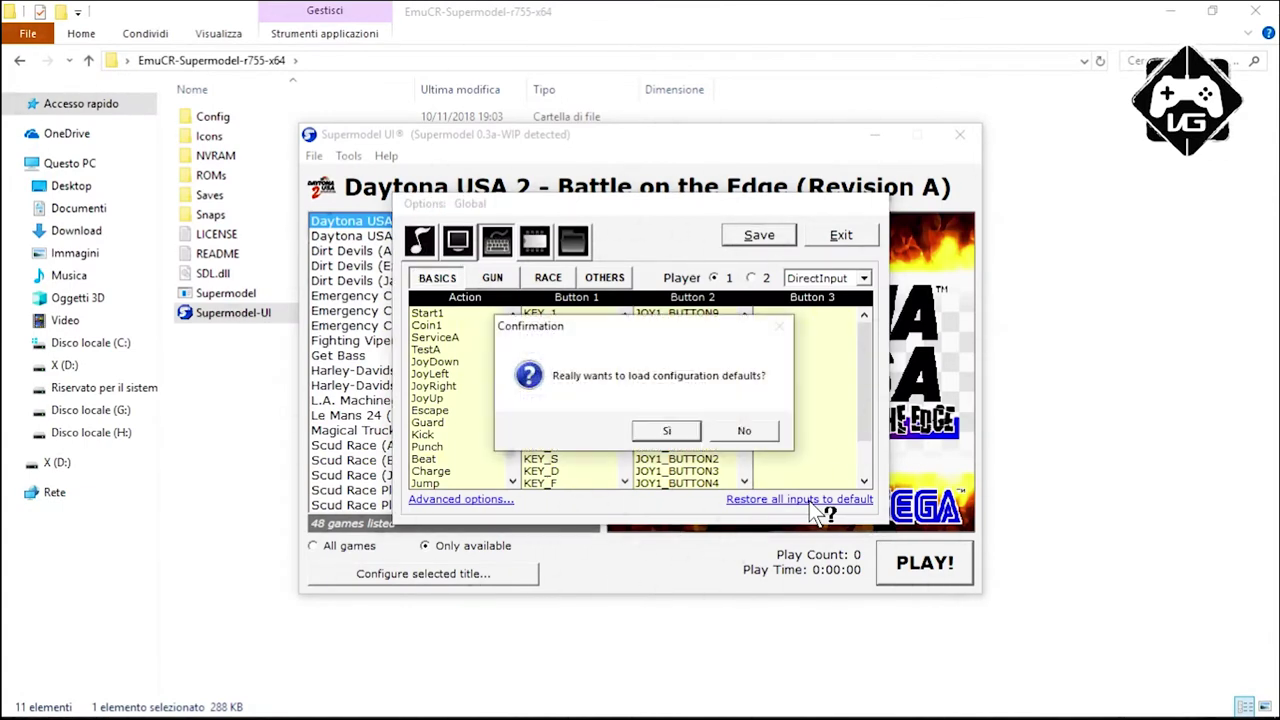
left_click(665, 432)
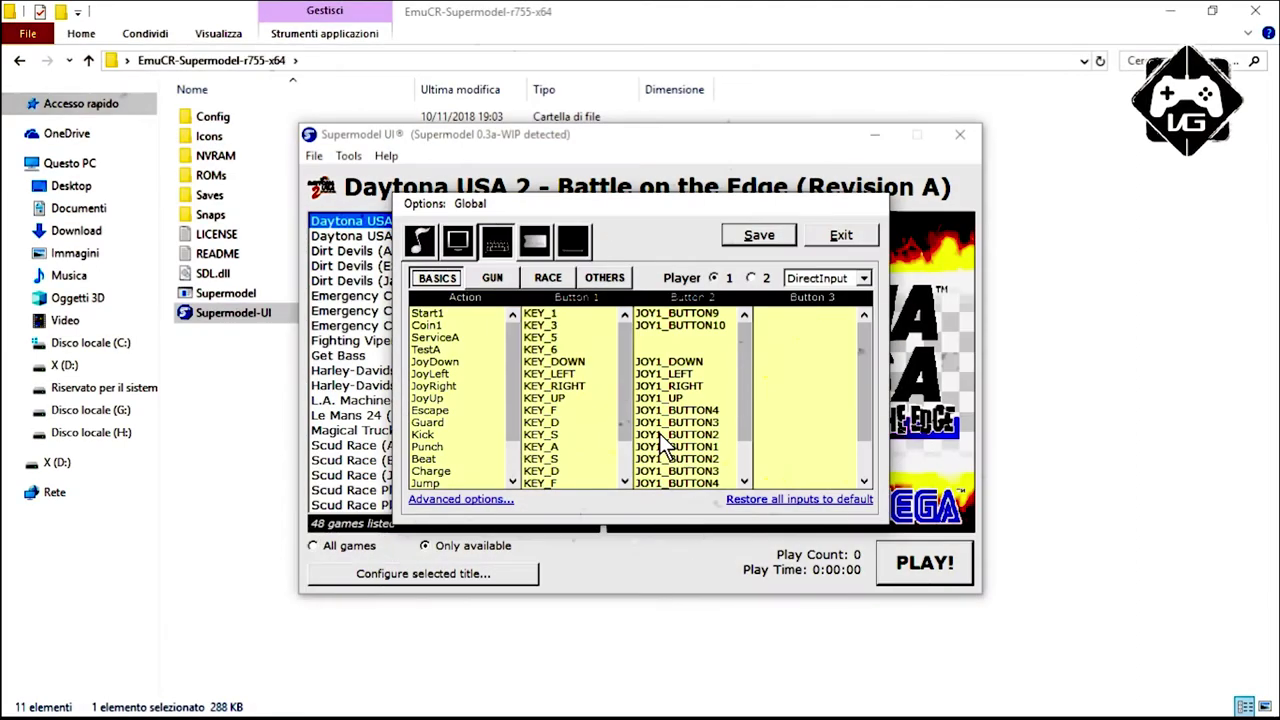
Review player 1's Gun, Race and Others control mappings.
left_click(493, 278)
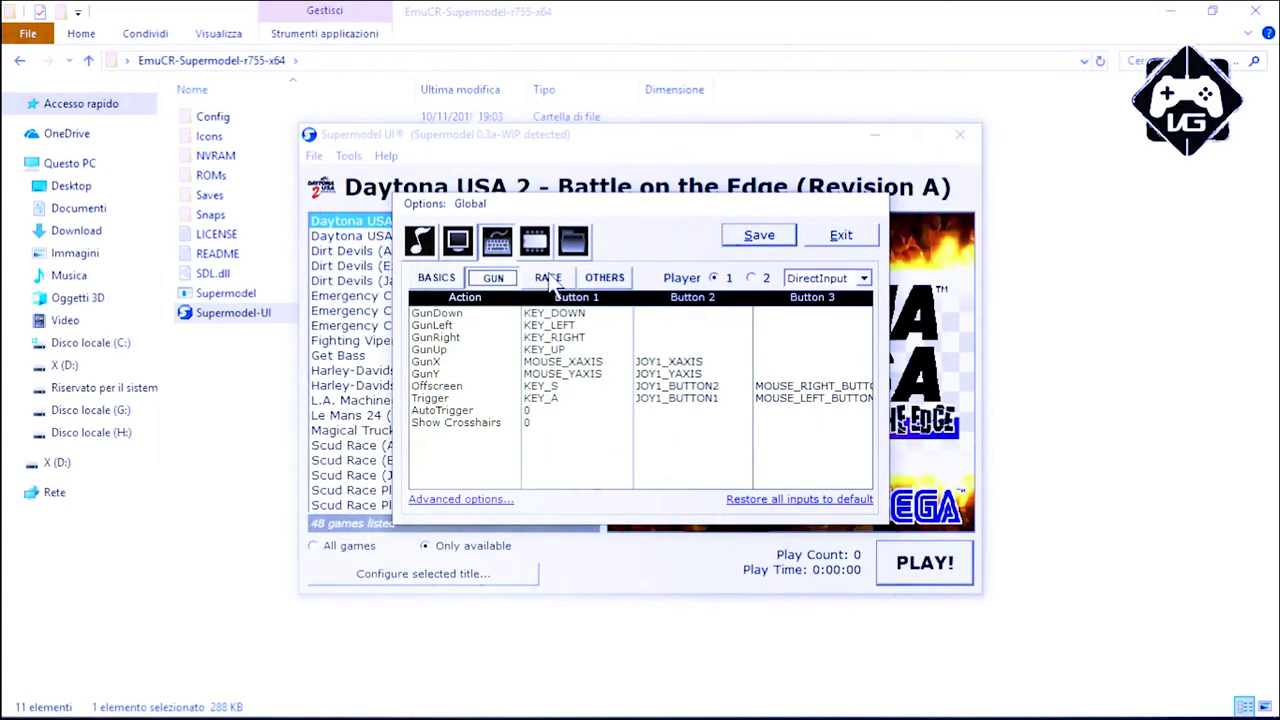
left_click(550, 278)
left_click(604, 279)
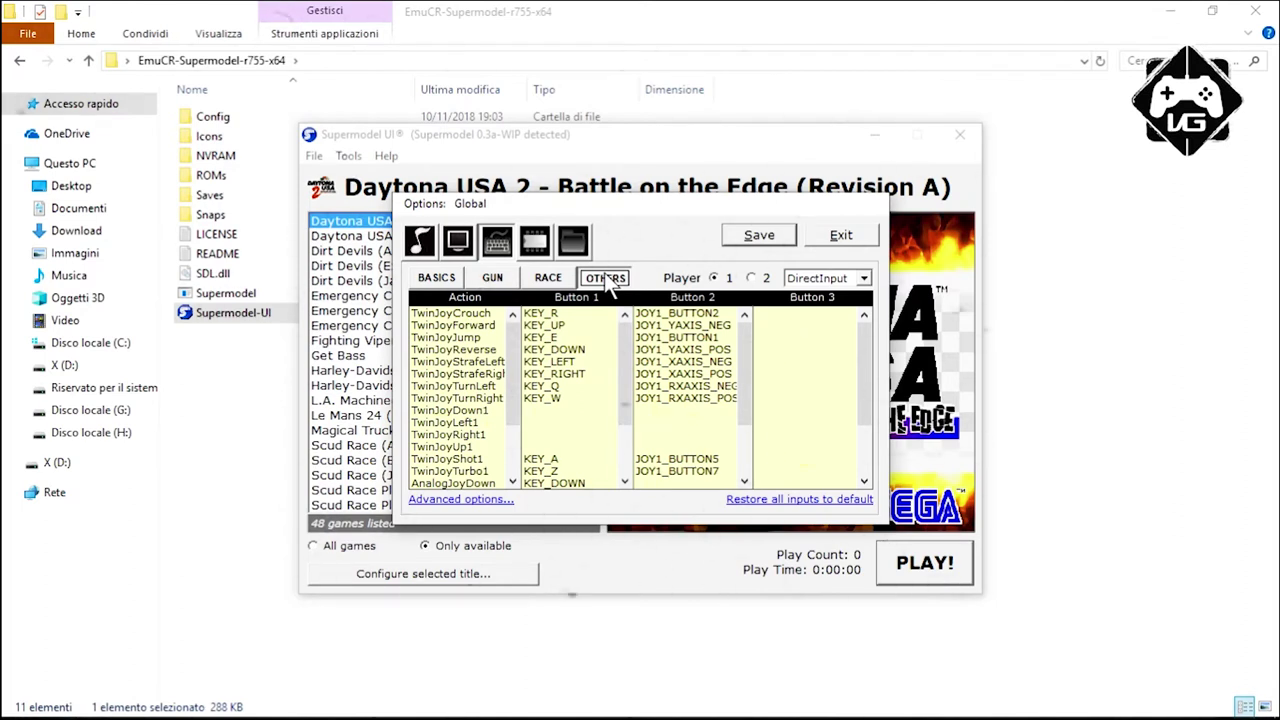
left_click(493, 277)
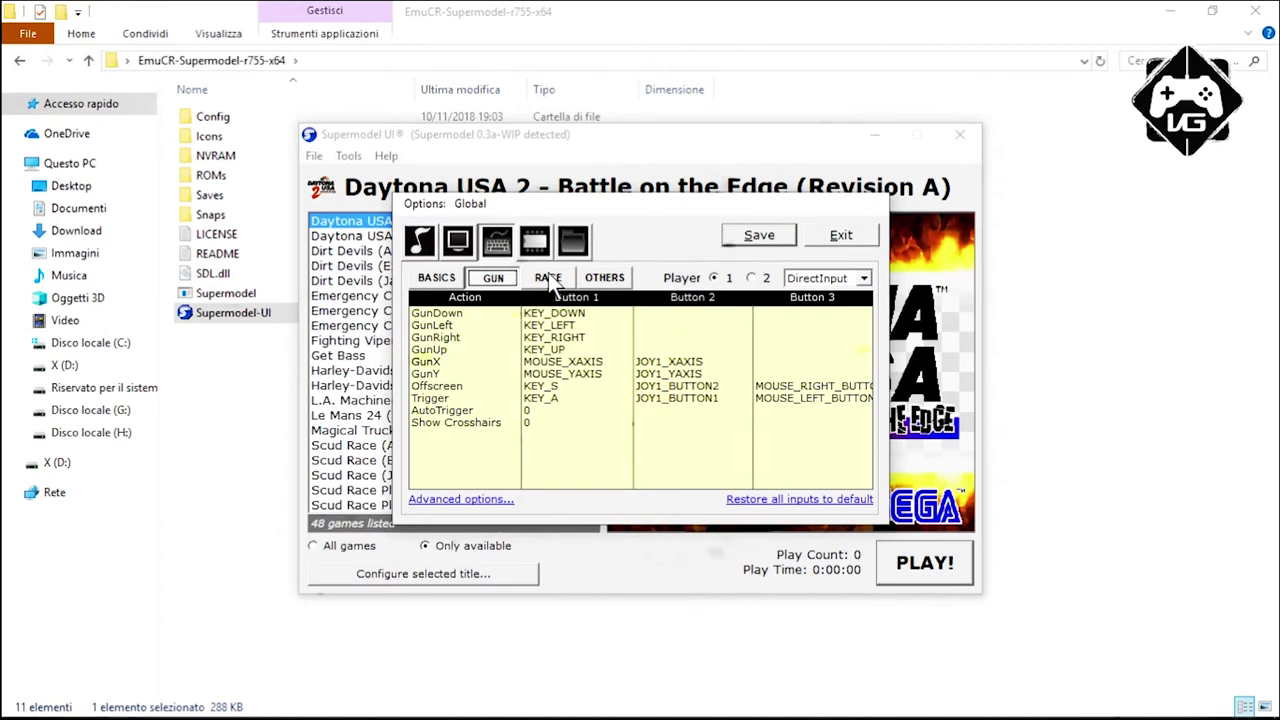
left_click(548, 276)
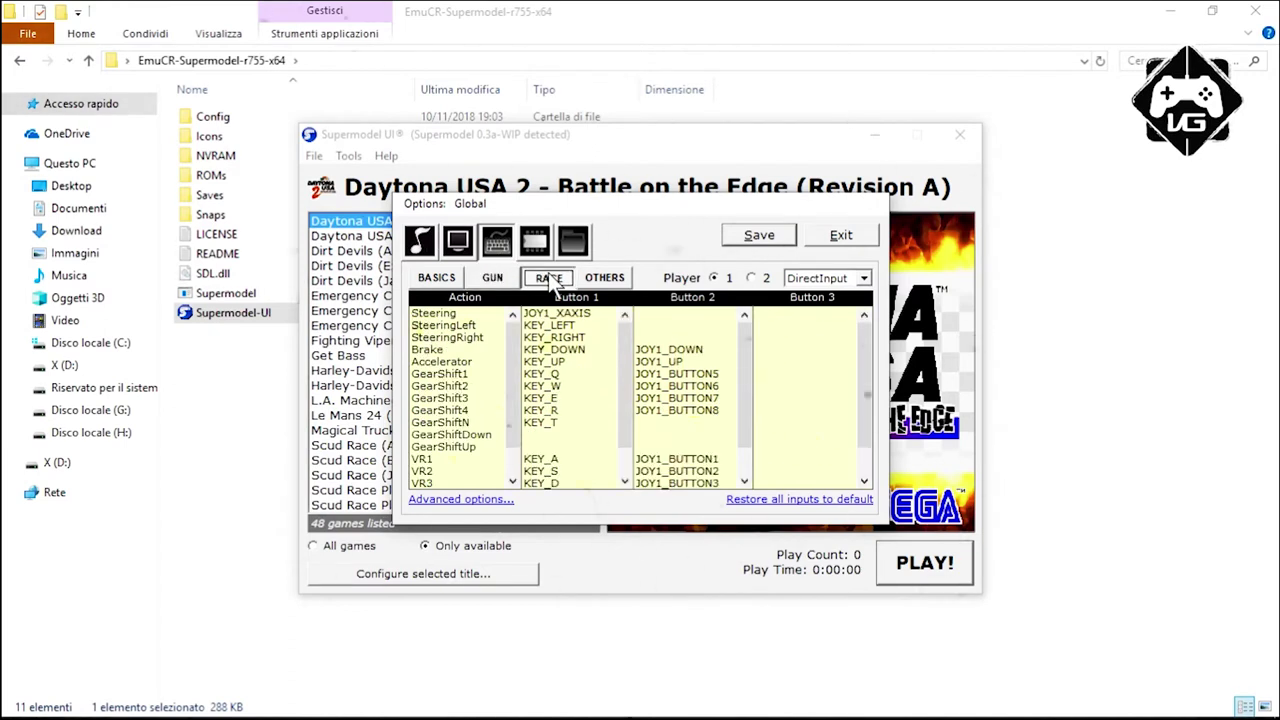
left_click(605, 278)
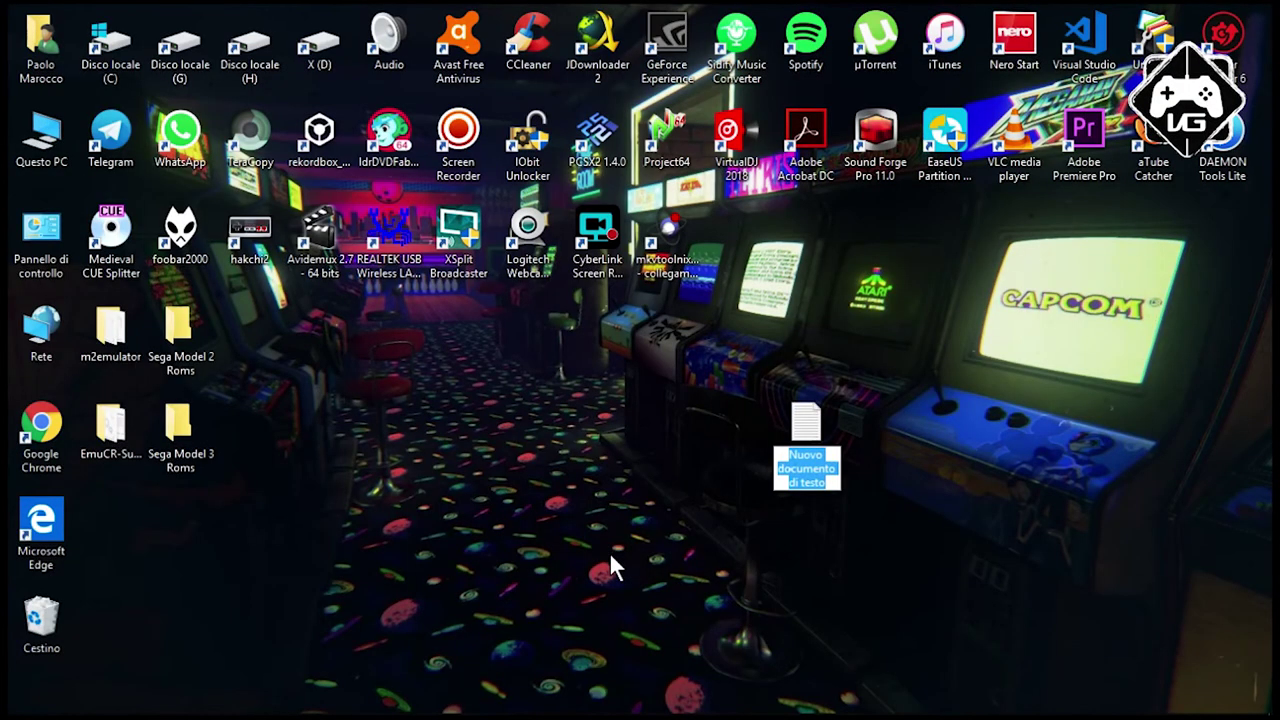
Name the new desktop text document joypad, and open it in a narrowed window beside the desktop icons.
type("jo")
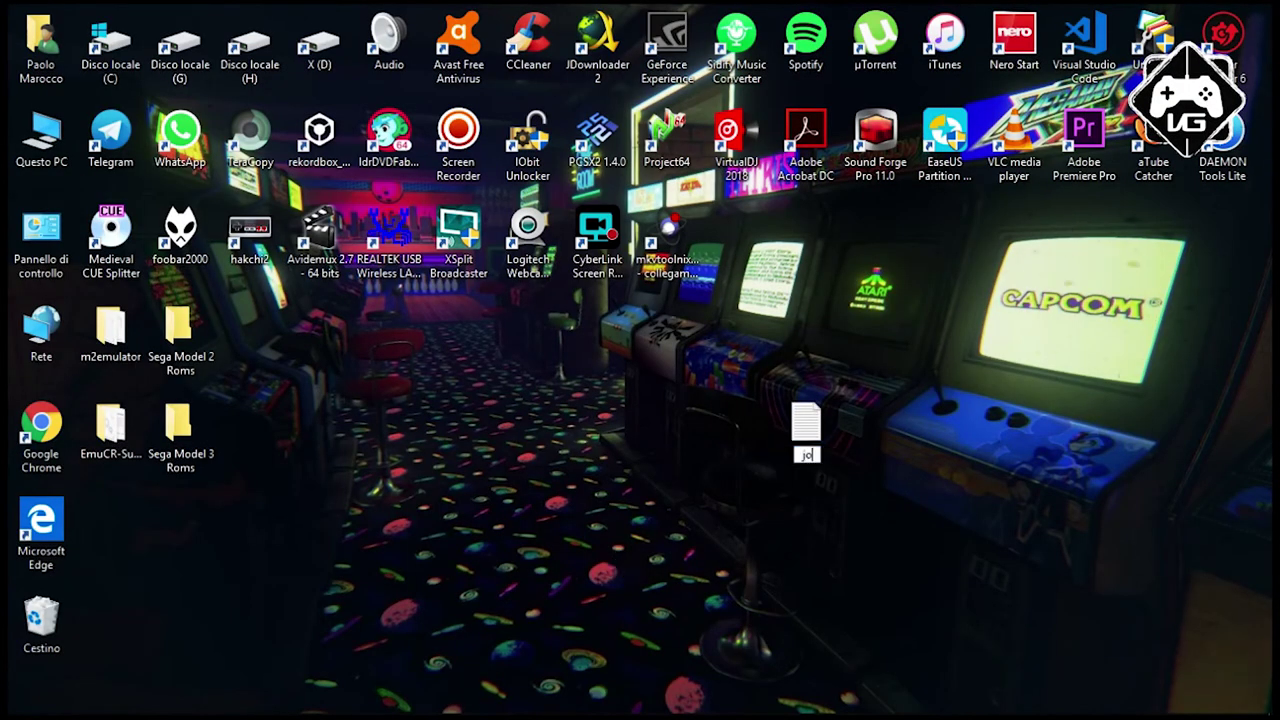
type("ypad")
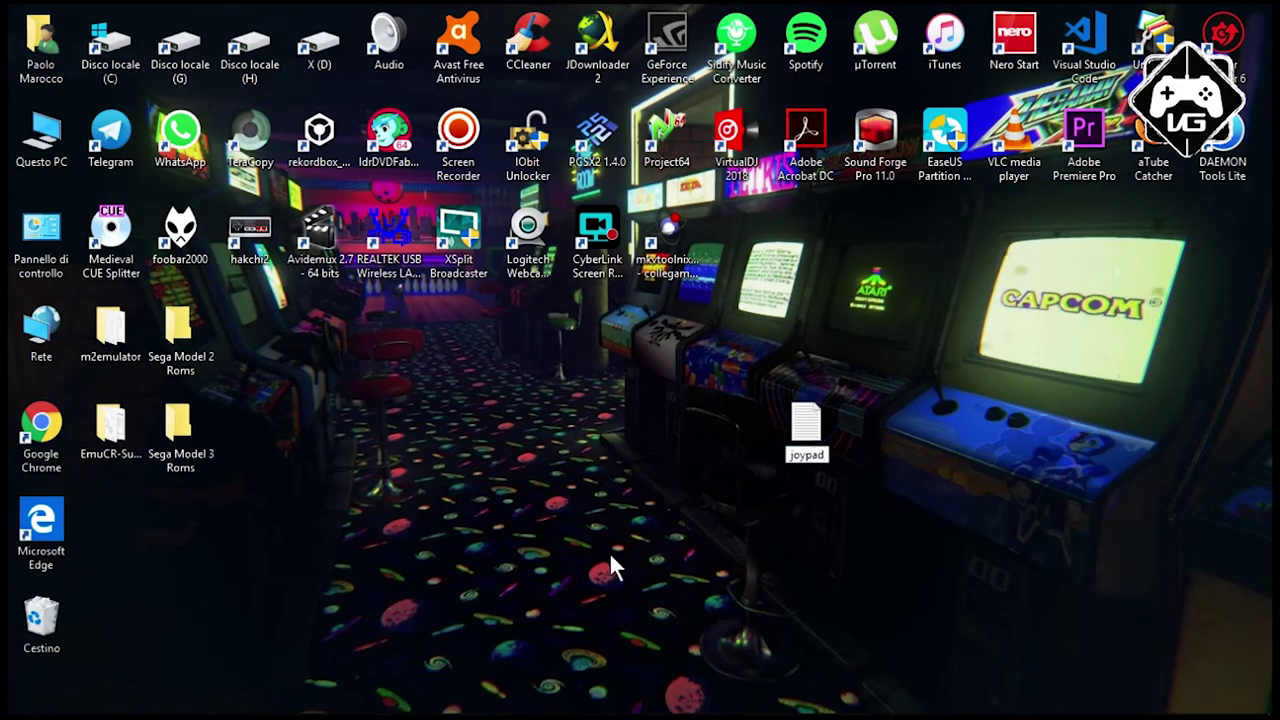
key("Return")
double_click(806, 440)
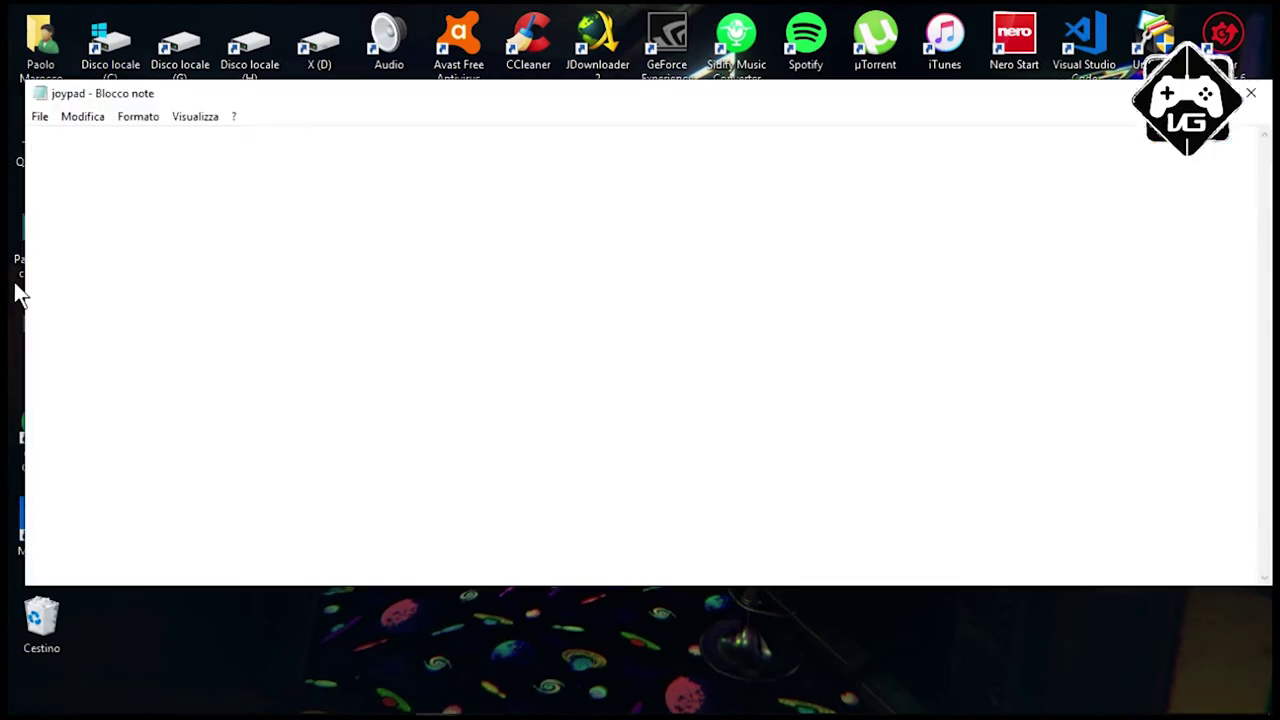
left_click_drag(20, 280, 814, 296)
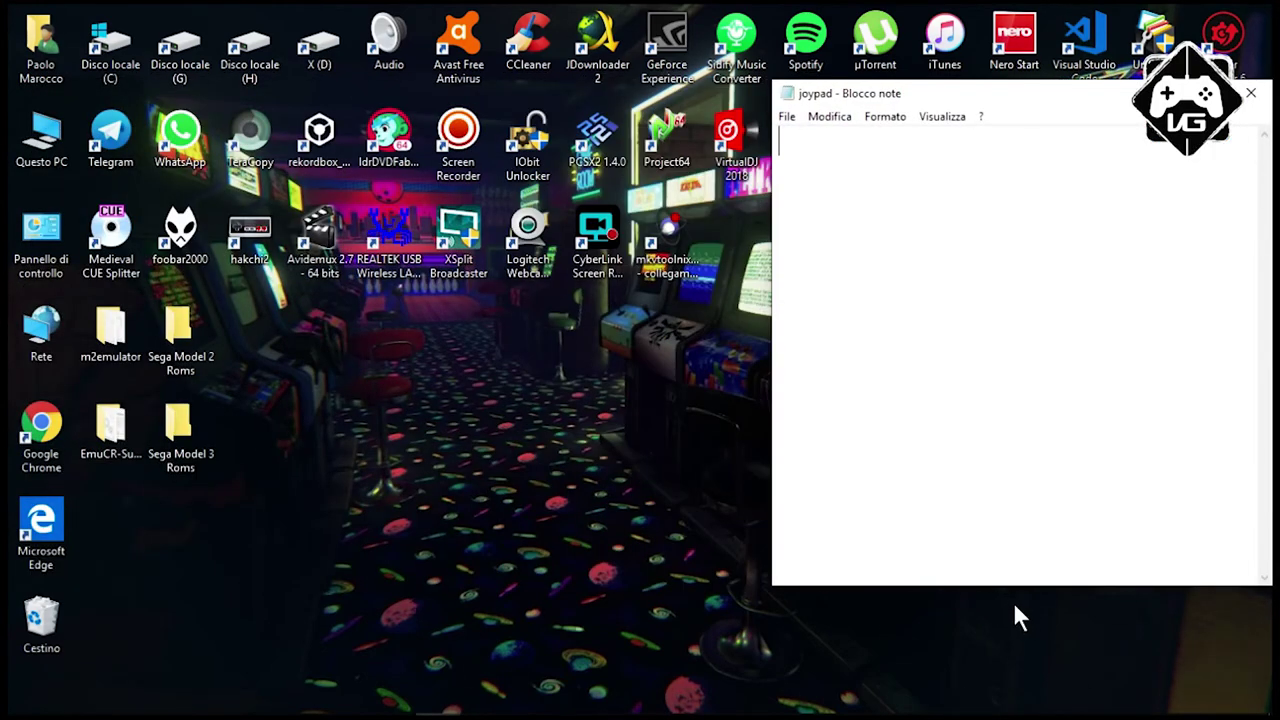
Open the Xbox One controller's test properties from the Control Panel's devices and printers, keeping the joypad note uncovered.
double_click(41, 232)
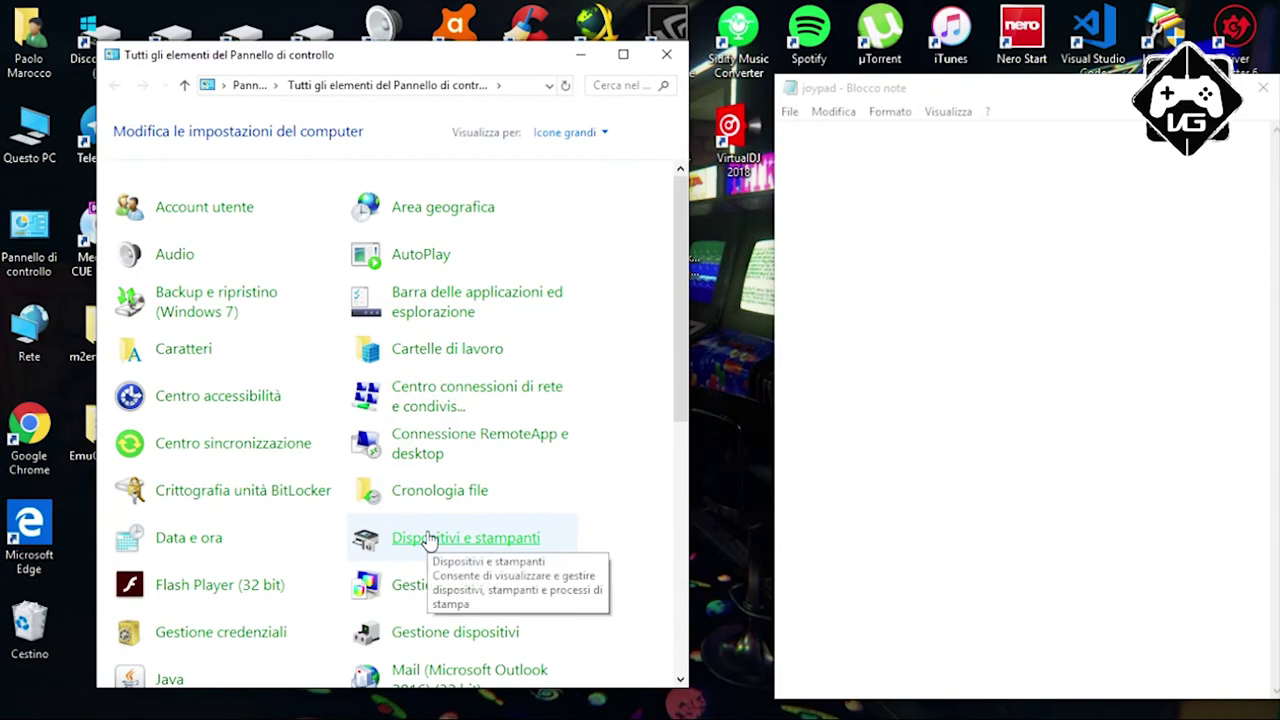
left_click(428, 540)
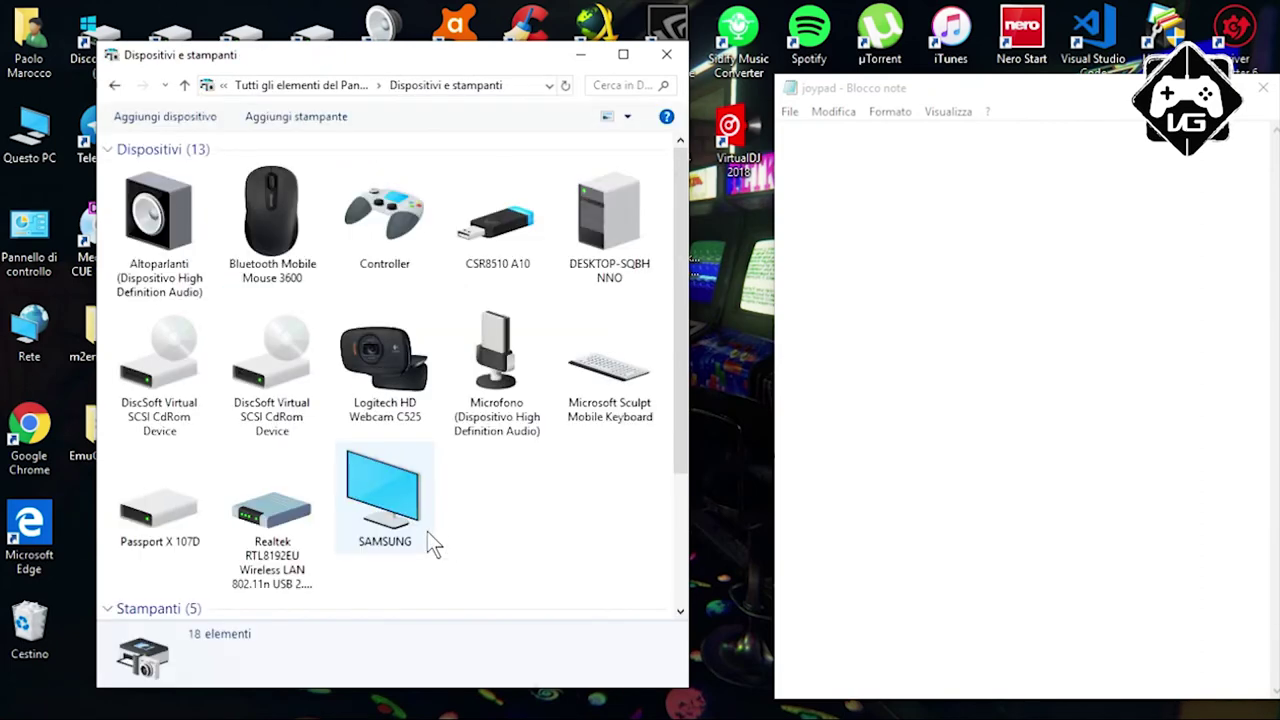
right_click(394, 224)
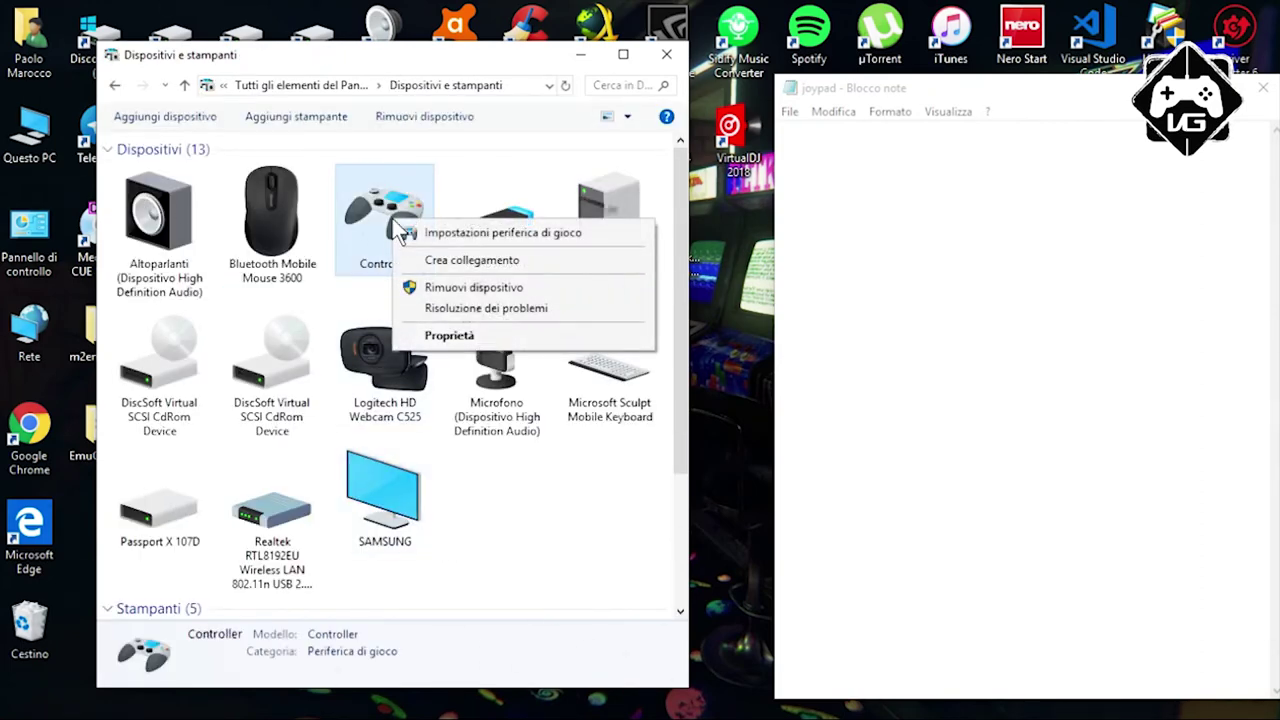
left_click(457, 236)
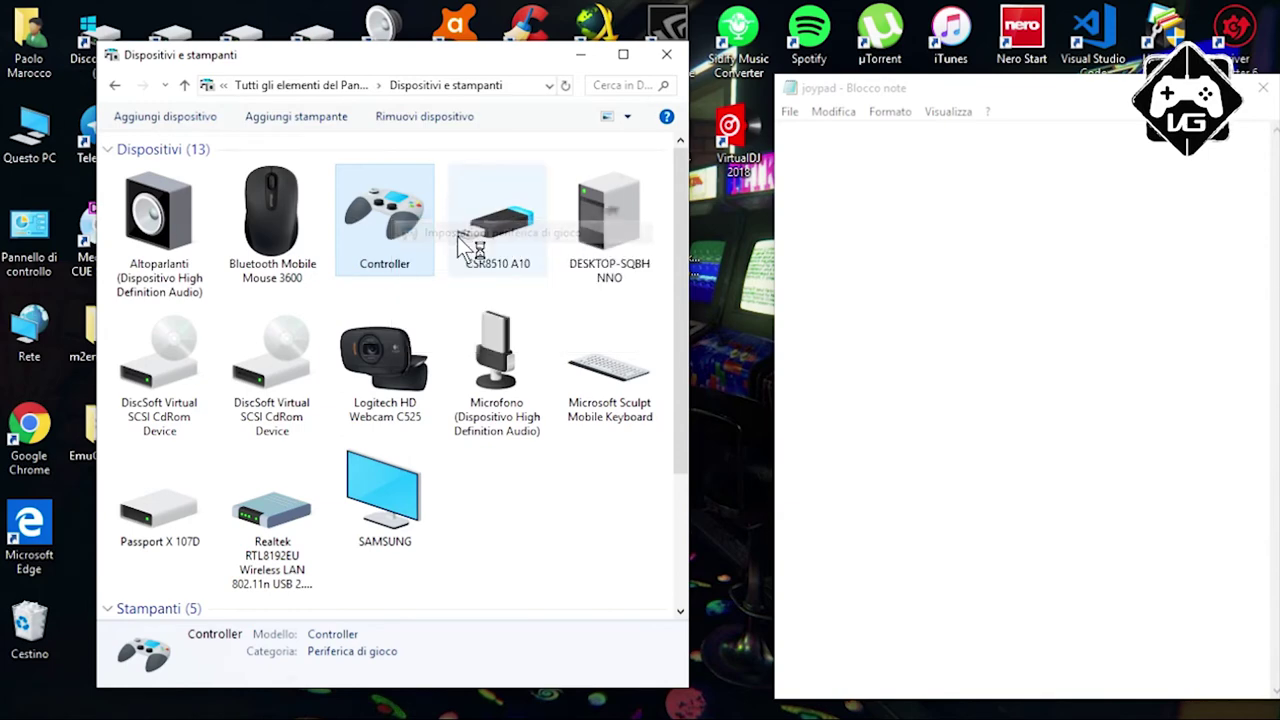
left_click(455, 418)
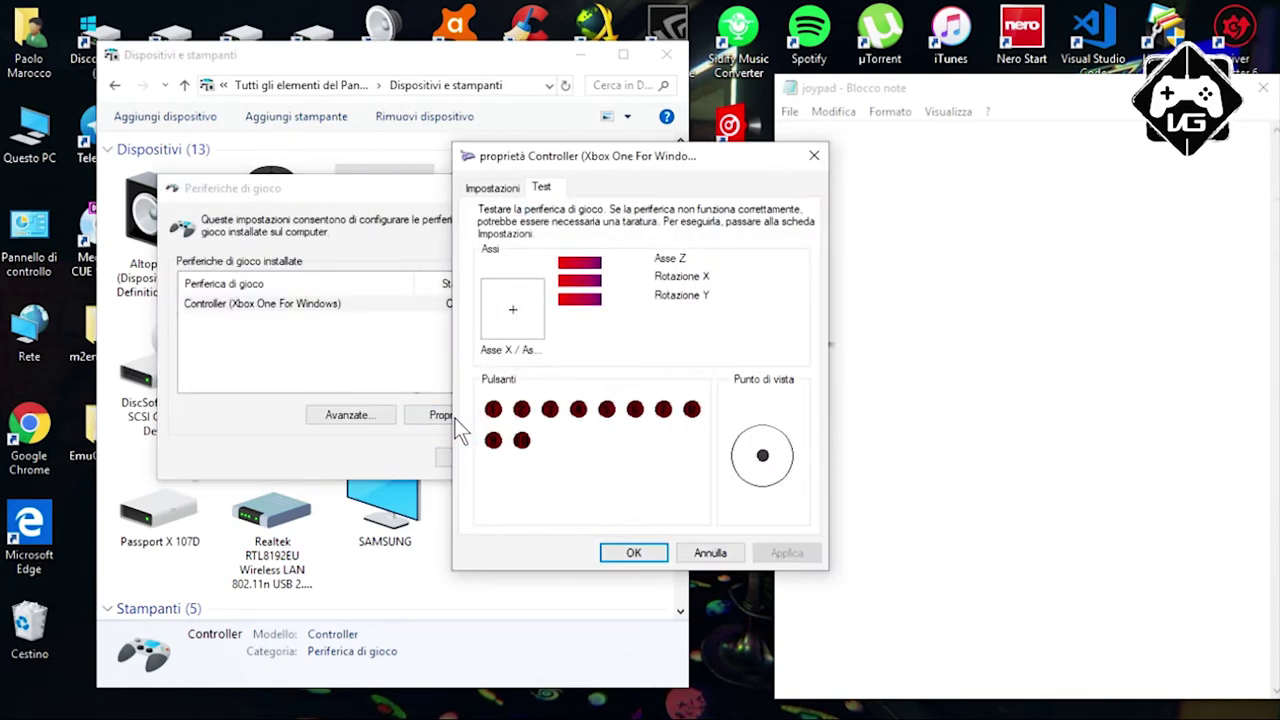
left_click_drag(651, 166, 308, 157)
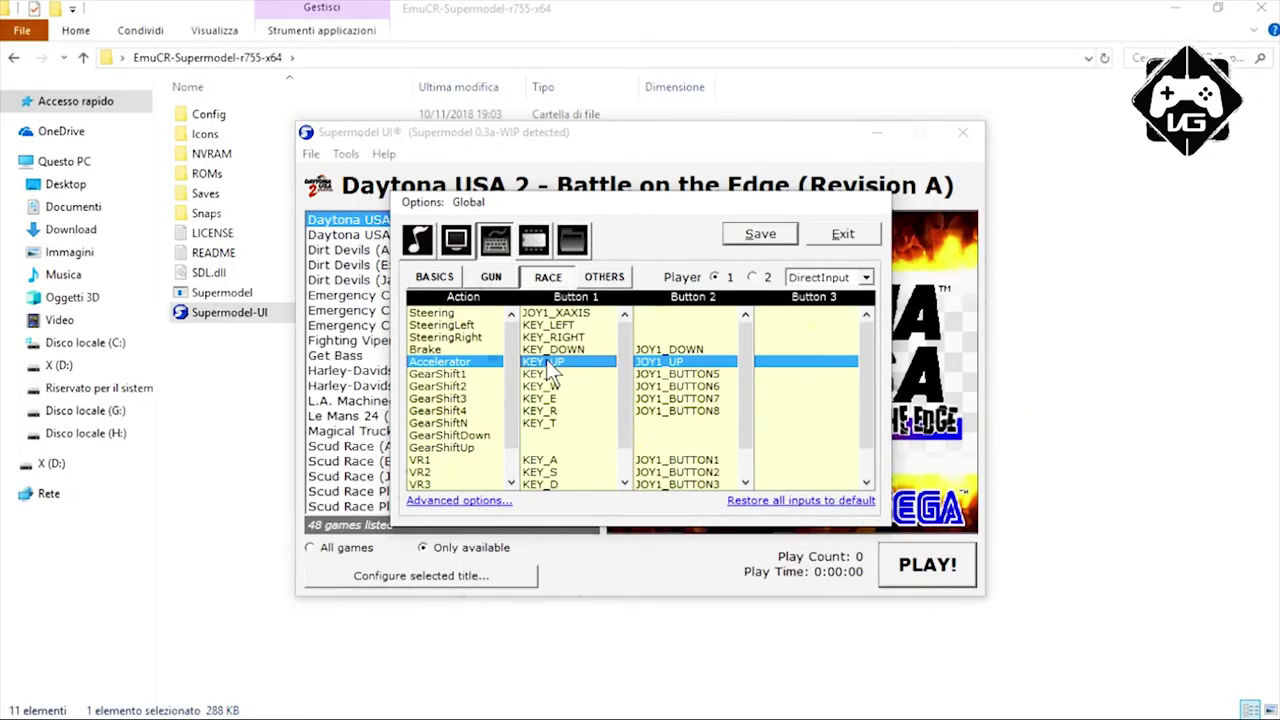
In Supermodel UI, browse the joystick inputs offered for player 1's Race Accelerator action, and check its mapping under XInput.
double_click(546, 359)
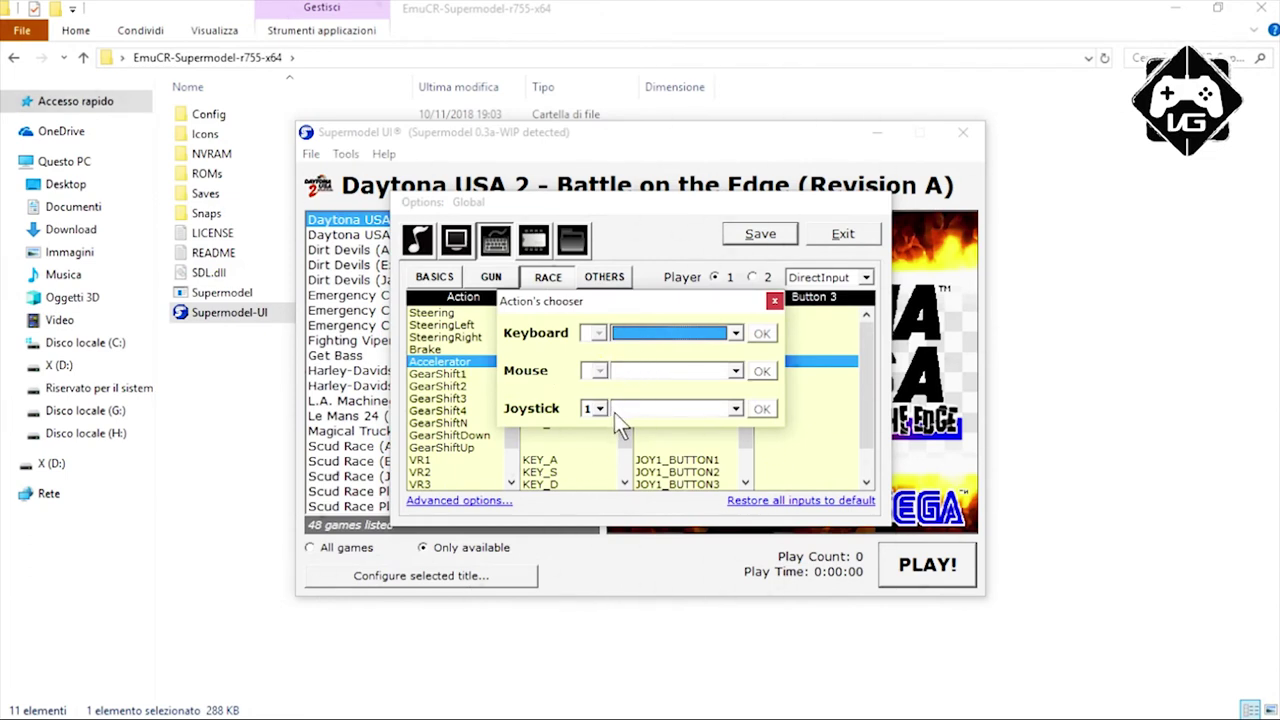
left_click(736, 410)
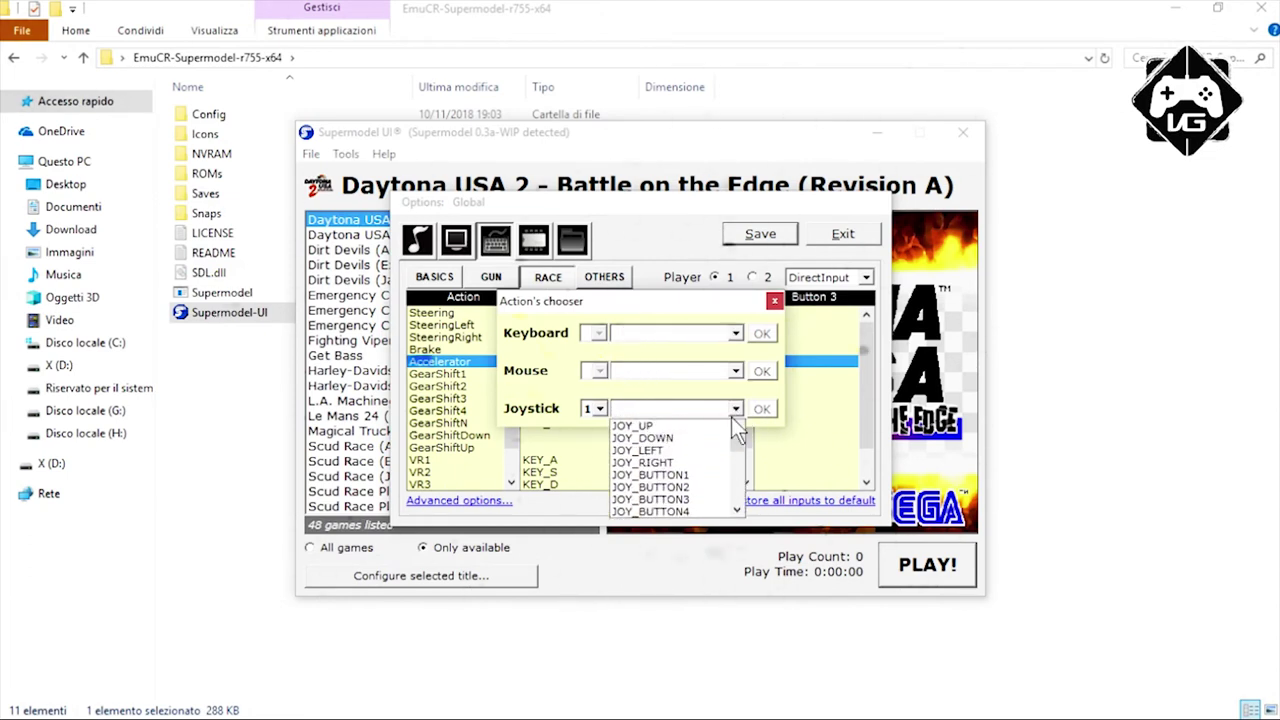
left_click(736, 510)
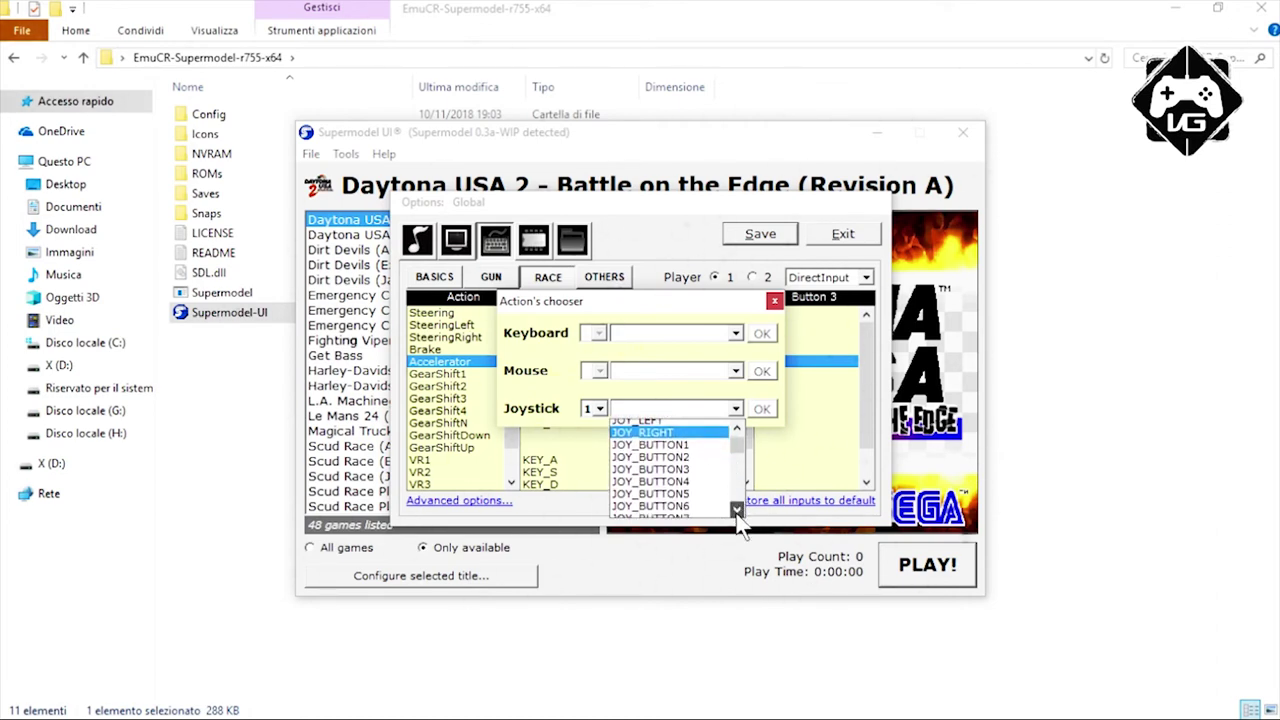
left_click(736, 510)
left_click(736, 510)
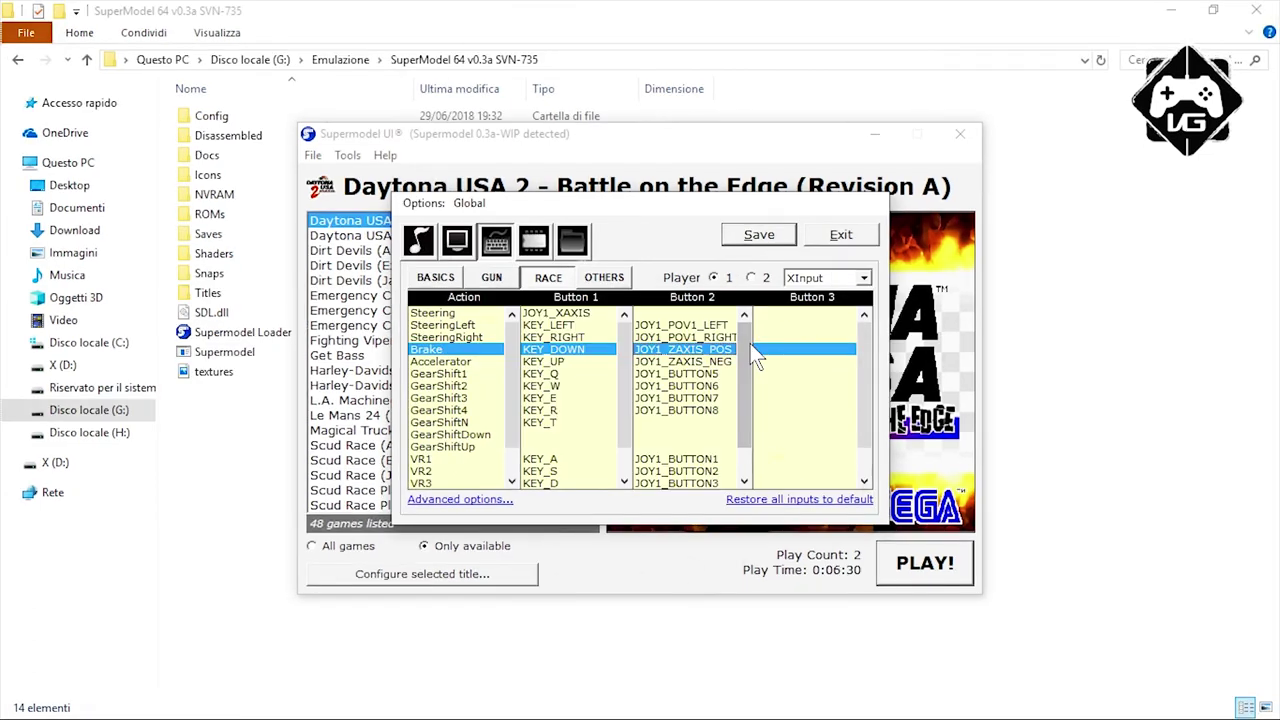
left_click(727, 361)
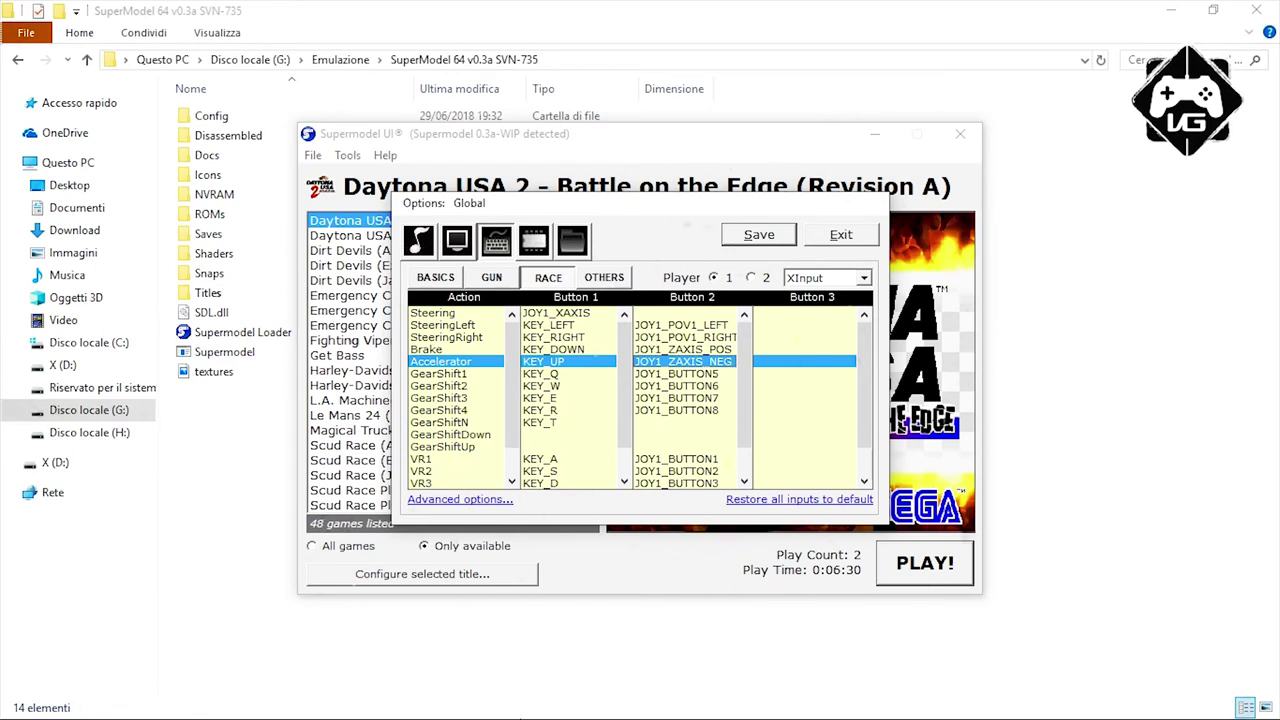
left_click(550, 280)
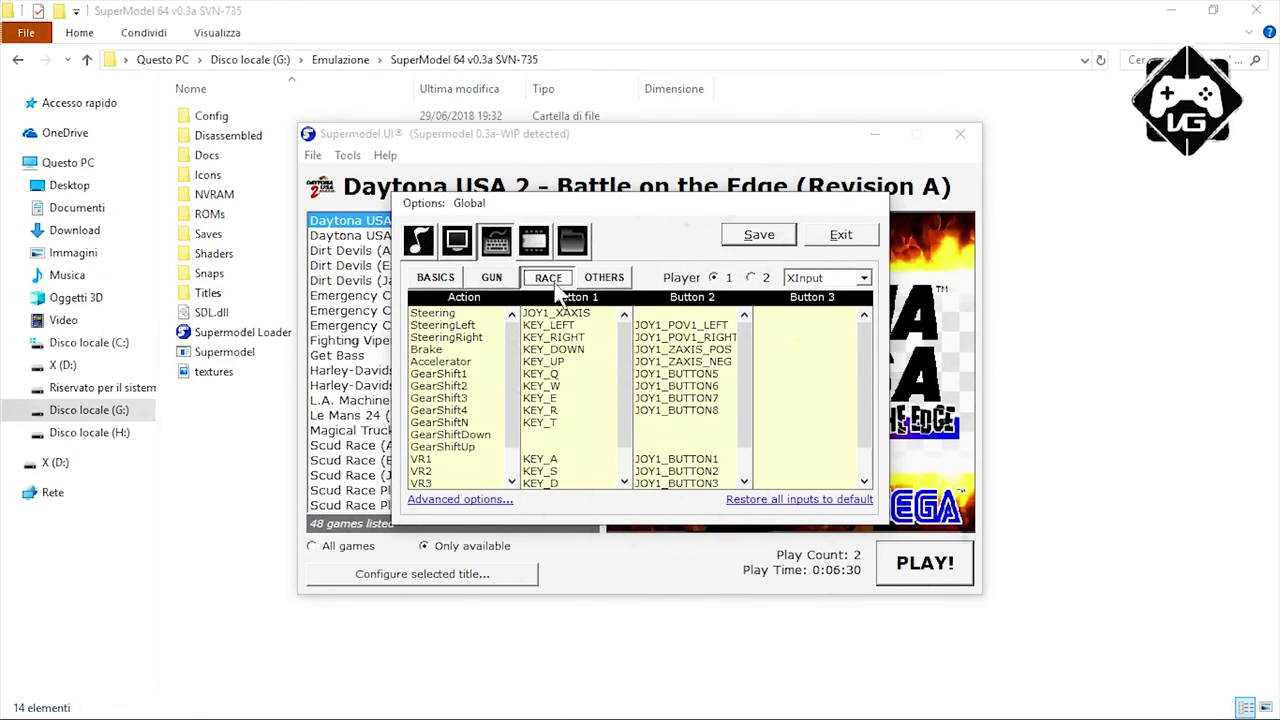